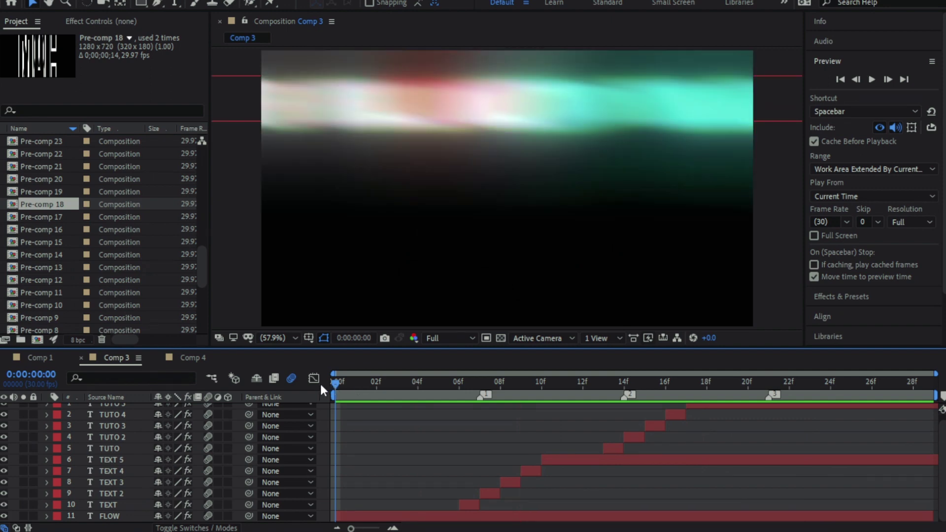
Switch to Comp 4 and set both the viewer and preview resolution to Quarter
left_click(190, 356)
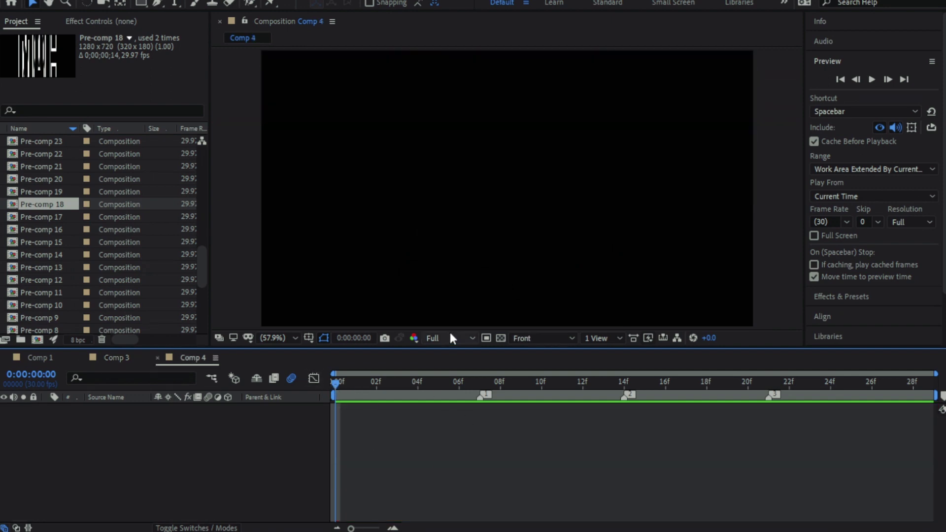
left_click(452, 338)
left_click(468, 413)
left_click(900, 223)
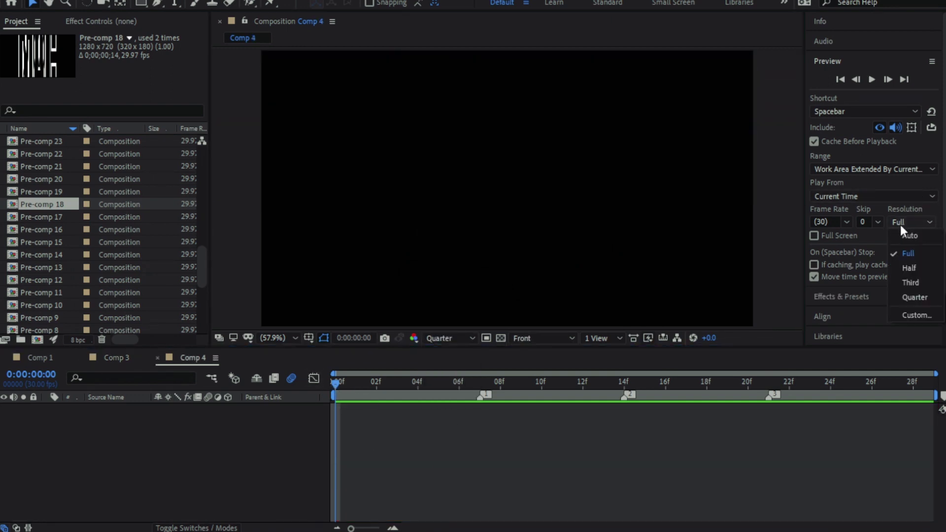
left_click(914, 297)
Create a text layer in Comp 4 reading "FLOW"
right_click(253, 439)
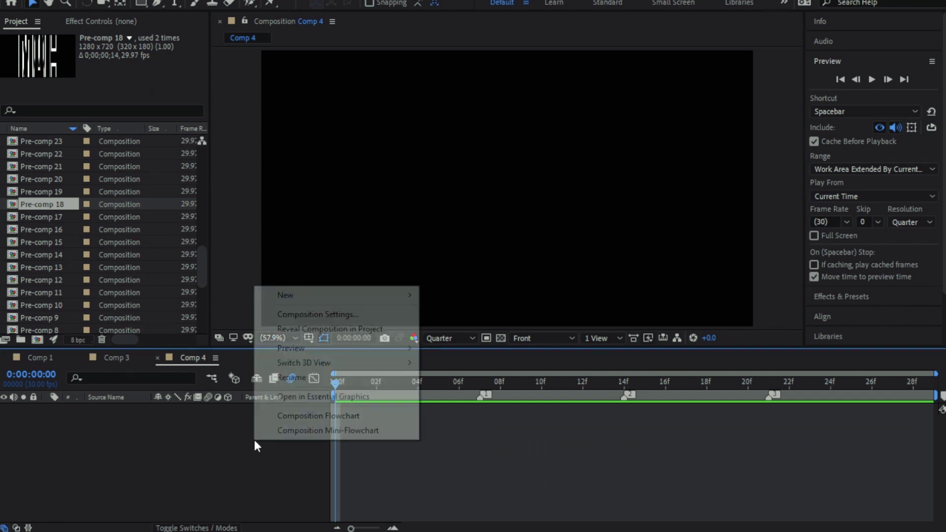
left_click(252, 448)
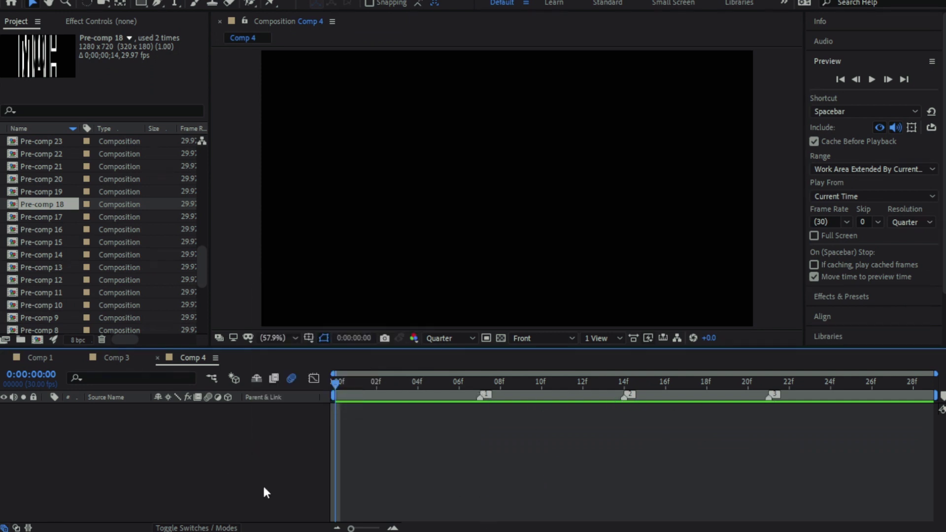
right_click(277, 444)
mouse_move(311, 299)
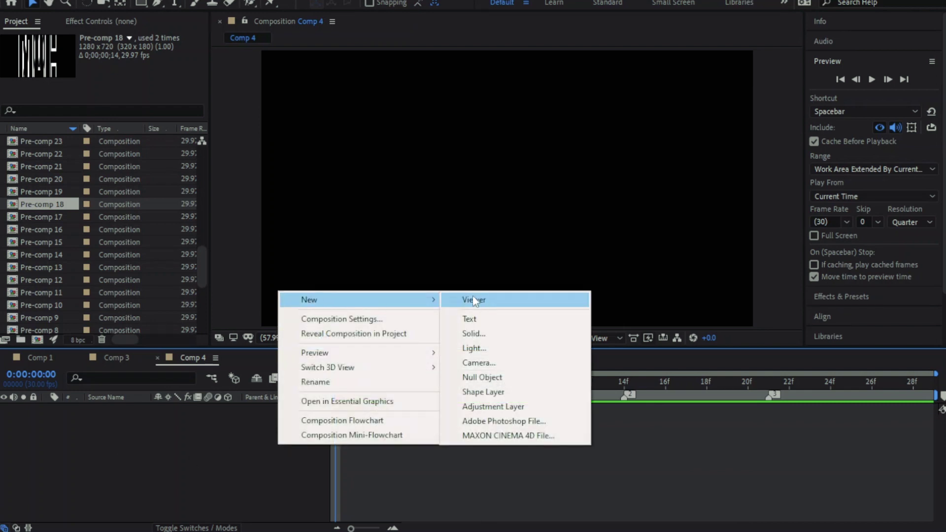
left_click(491, 320)
type("FLOW")
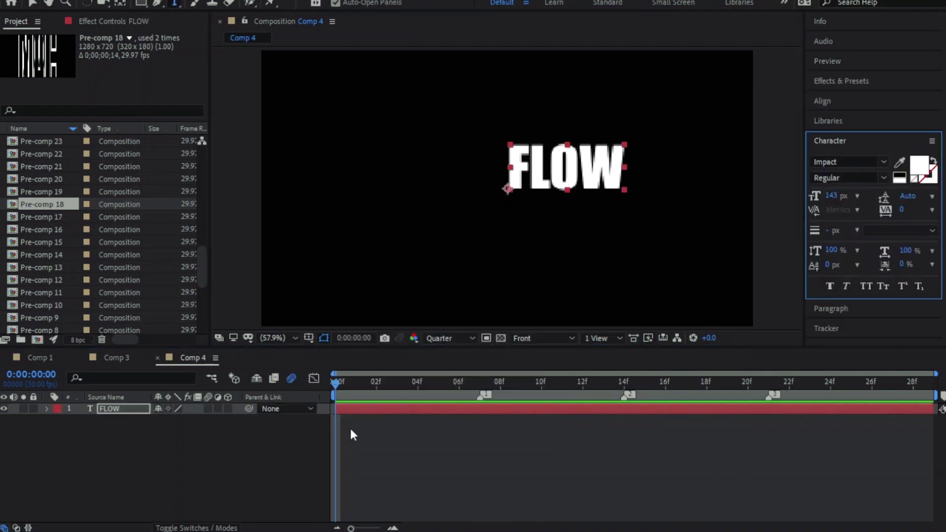
left_click(370, 412)
Centre the FLOW layer's anchor point and place the text horizontally centred near the upper edge of the composition
key("v")
left_click(530, 182)
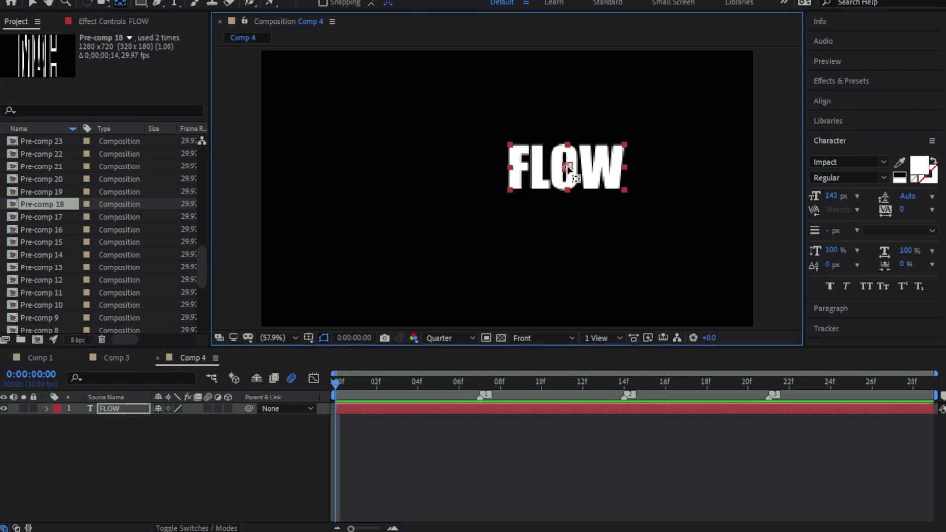
left_click(436, 407)
left_click(822, 101)
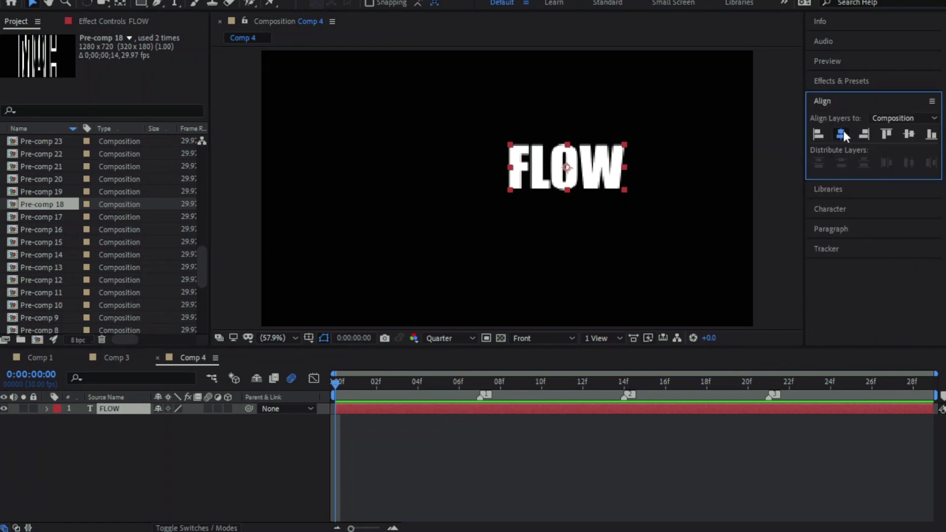
left_click(841, 132)
left_click(536, 171)
left_click_drag(537, 171, 531, 104)
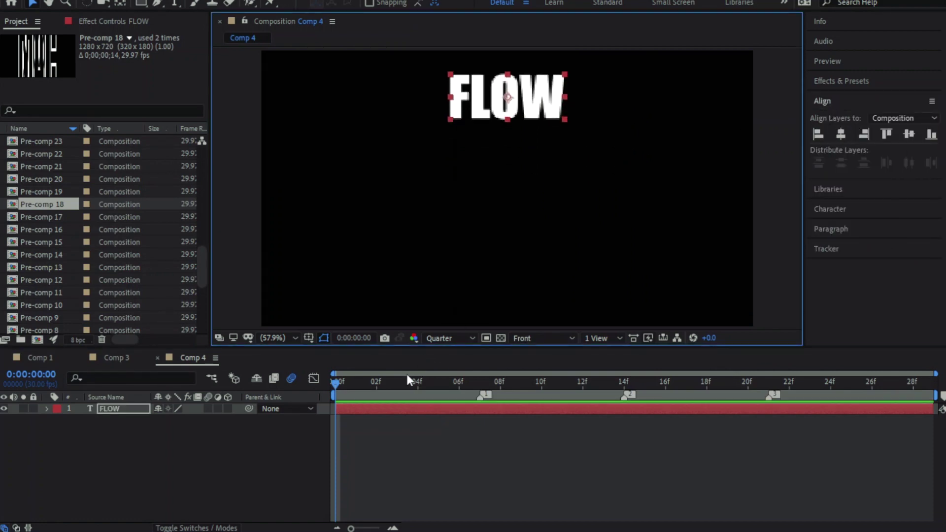
Duplicate the FLOW layer, place the copy just below the original, and change its wording to "TEXT"
key("ctrl+d")
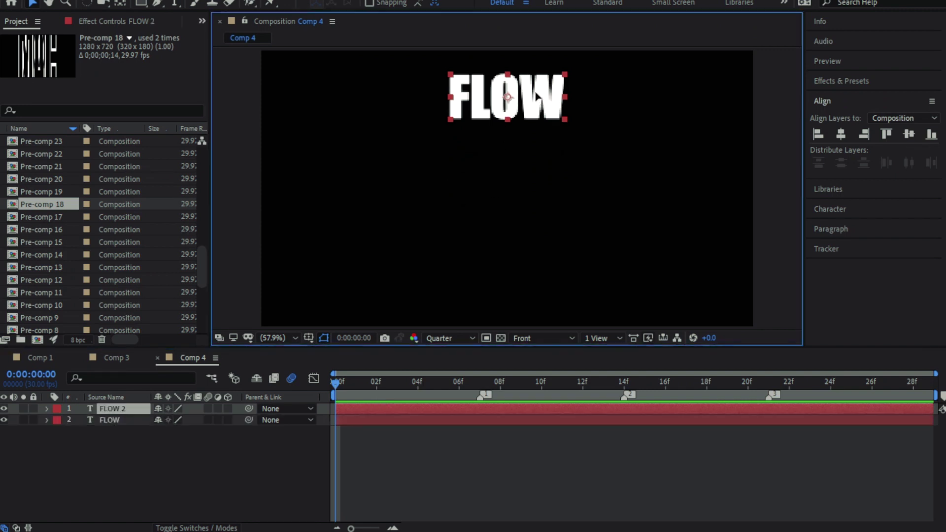
left_click_drag(539, 106, 535, 168)
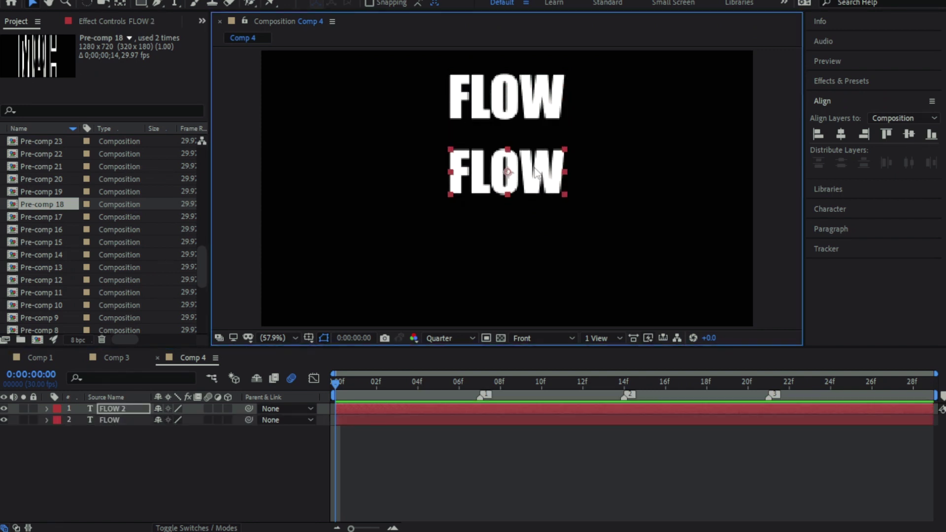
double_click(533, 168)
type("TEXT")
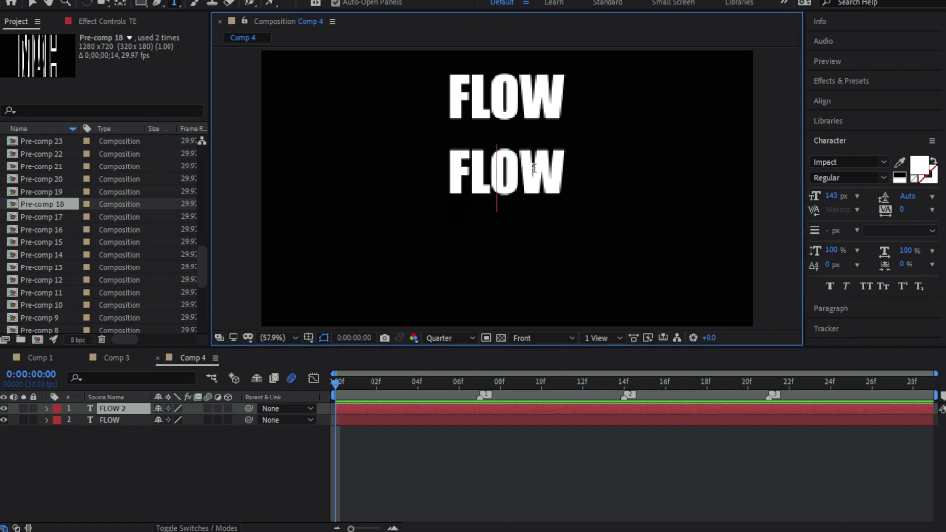
left_click(427, 410)
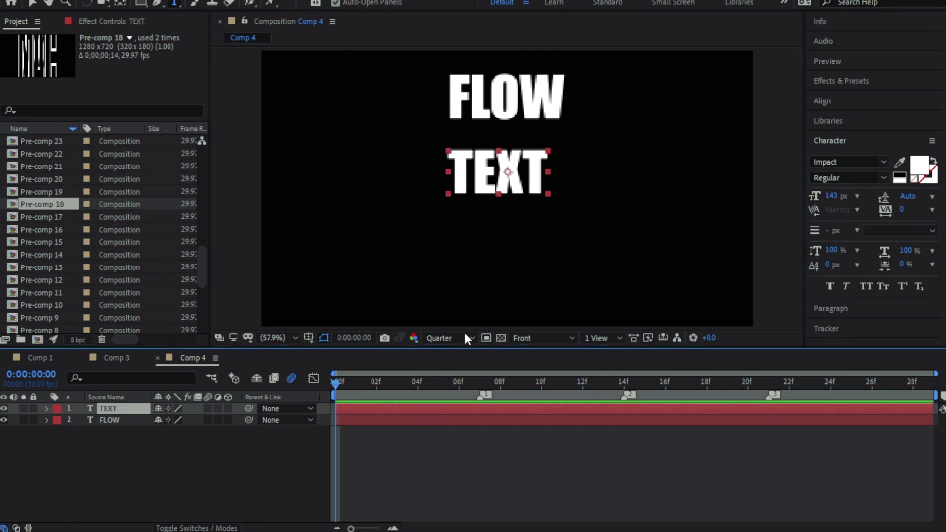
Centre the TEXT layer's anchor point and align the layer horizontally to the composition's centre
key("t")
left_click(504, 172)
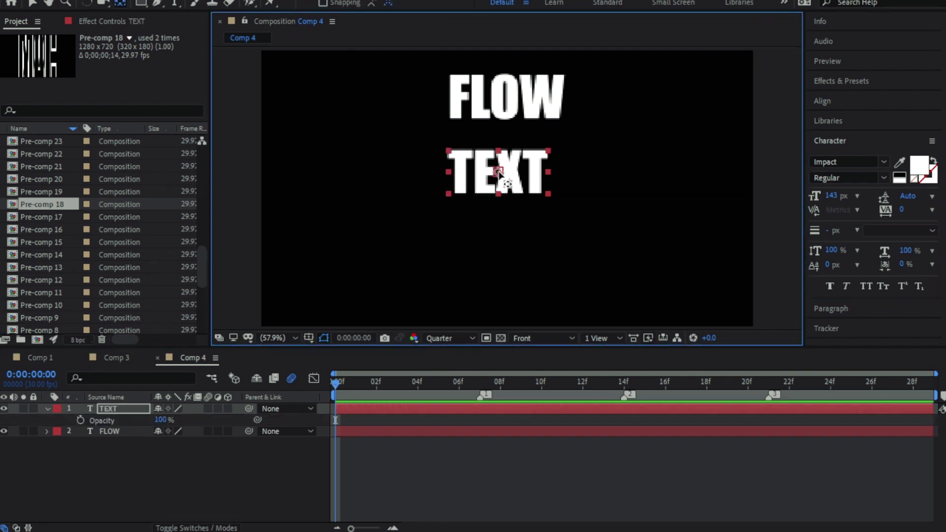
left_click(831, 104)
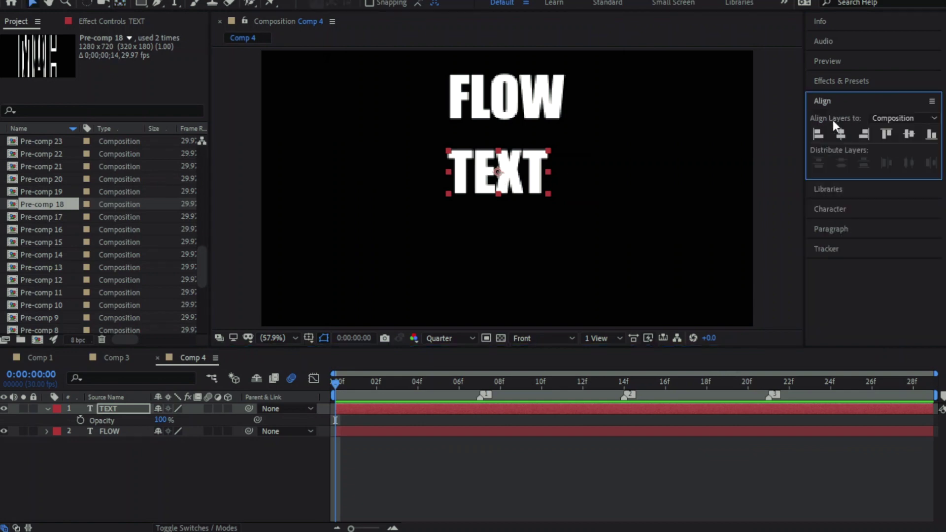
left_click(840, 134)
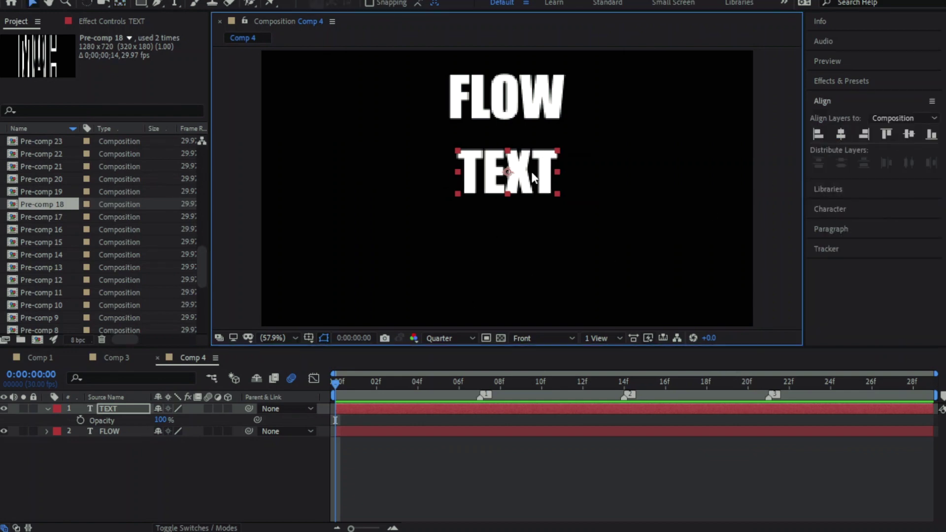
Duplicate the TEXT layer, place the copy below it, and change its wording to "TUTO"
key("ctrl+d")
left_click_drag(531, 172, 528, 255)
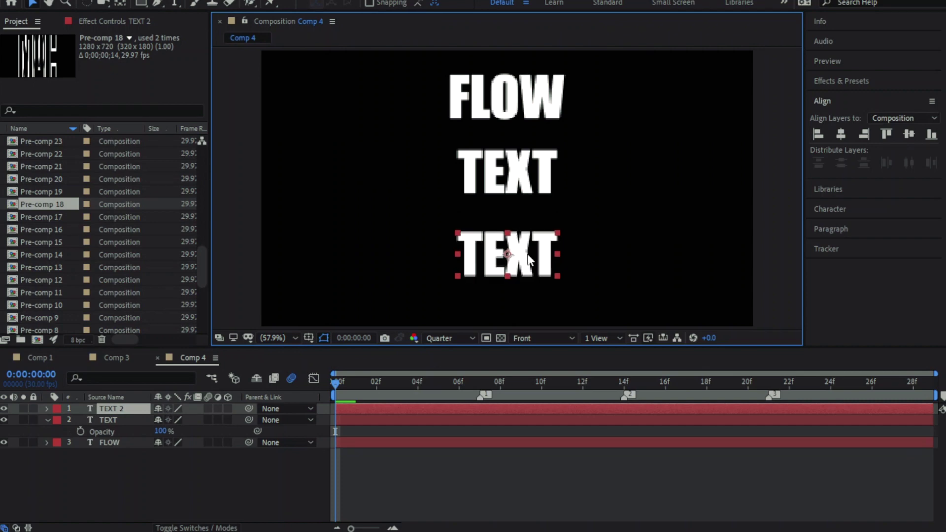
double_click(528, 254)
type("TUTO")
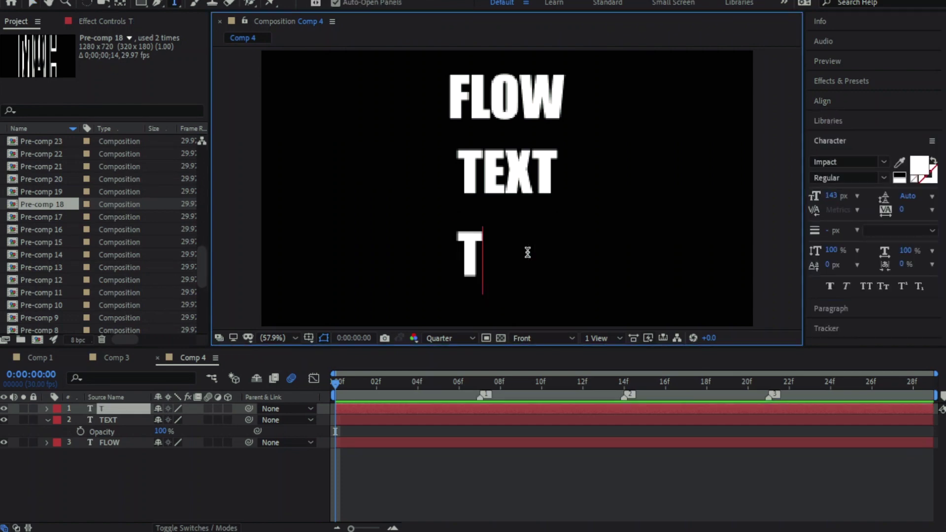
left_click(459, 407)
Set the 3D view to Active Camera, then centre the TUTO layer's anchor point and align it horizontally in the composition
left_click(537, 338)
left_click(542, 351)
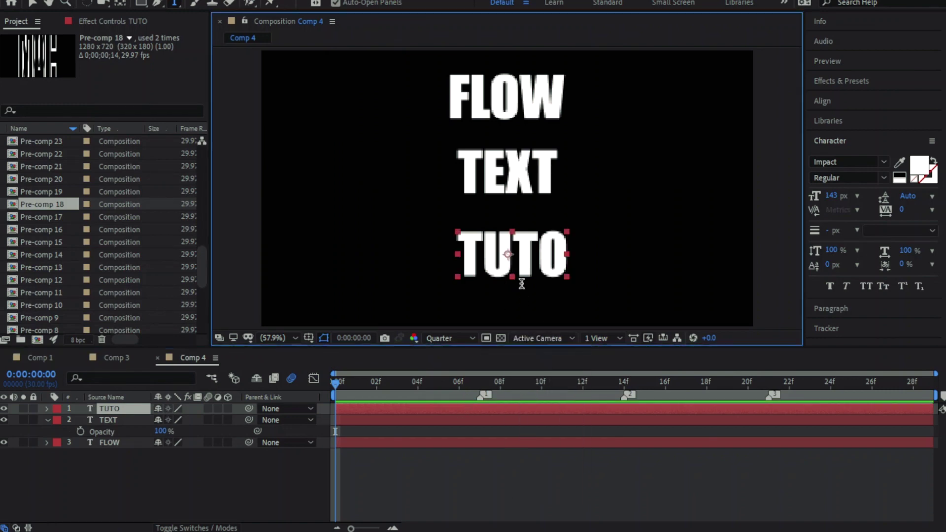
left_click(508, 255)
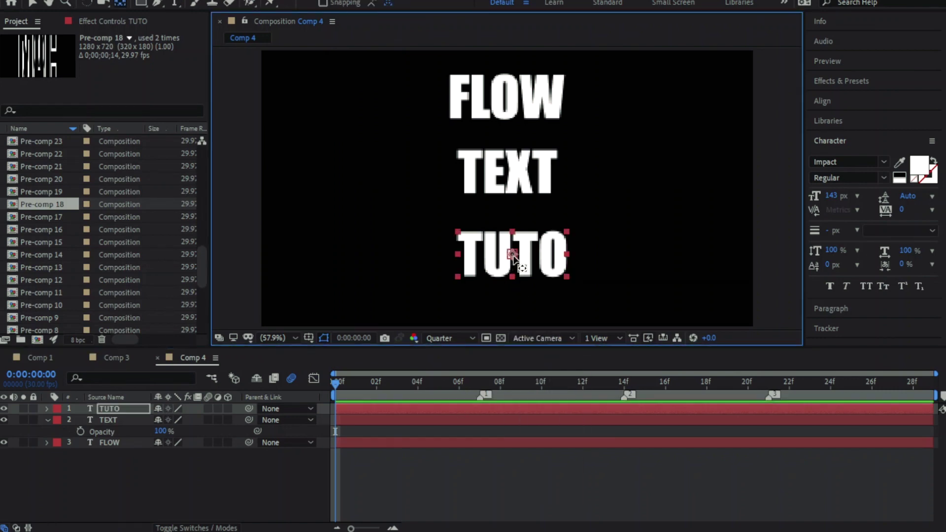
key("v")
left_click_drag(536, 259, 532, 259)
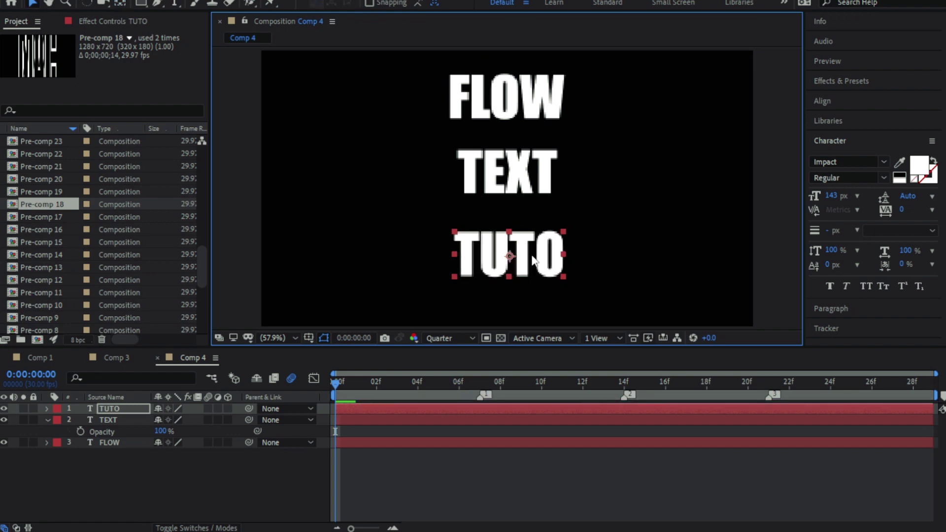
left_click(825, 106)
left_click(841, 135)
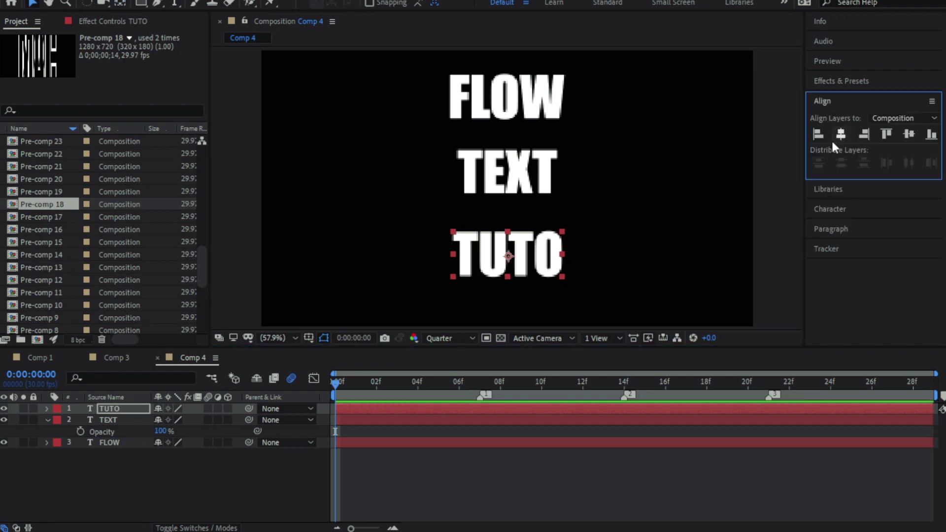
Stagger the layers in time so TUTO starts at frame 13 and TEXT starts at frame 6
left_click(495, 488)
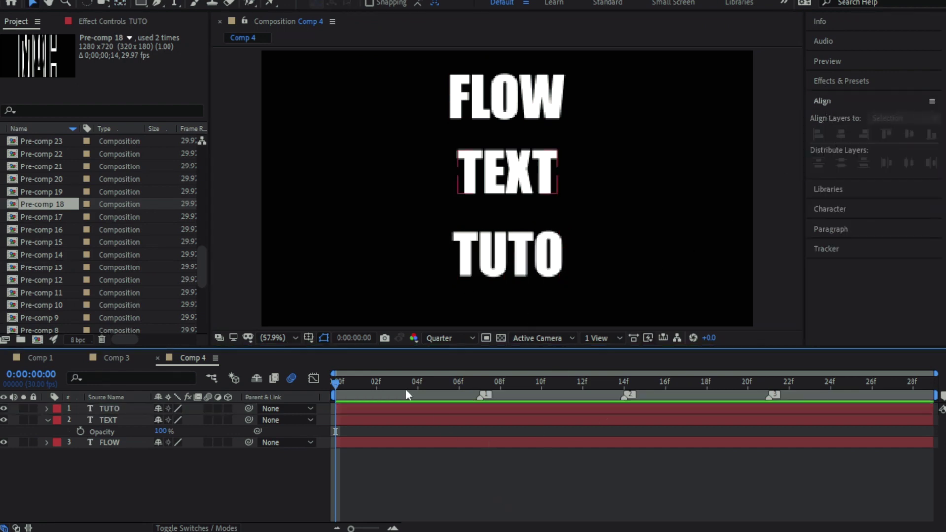
left_click_drag(359, 409, 610, 415)
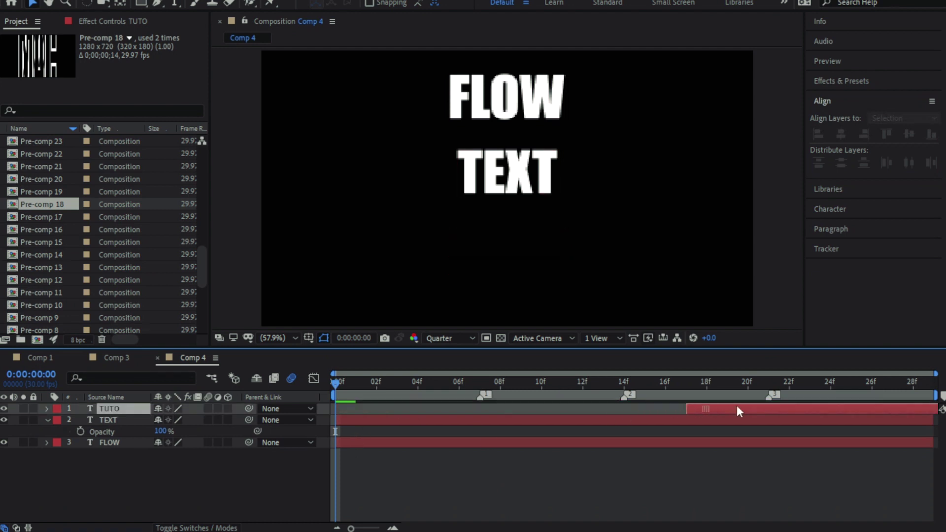
left_click_drag(737, 409, 751, 410)
left_click(412, 423)
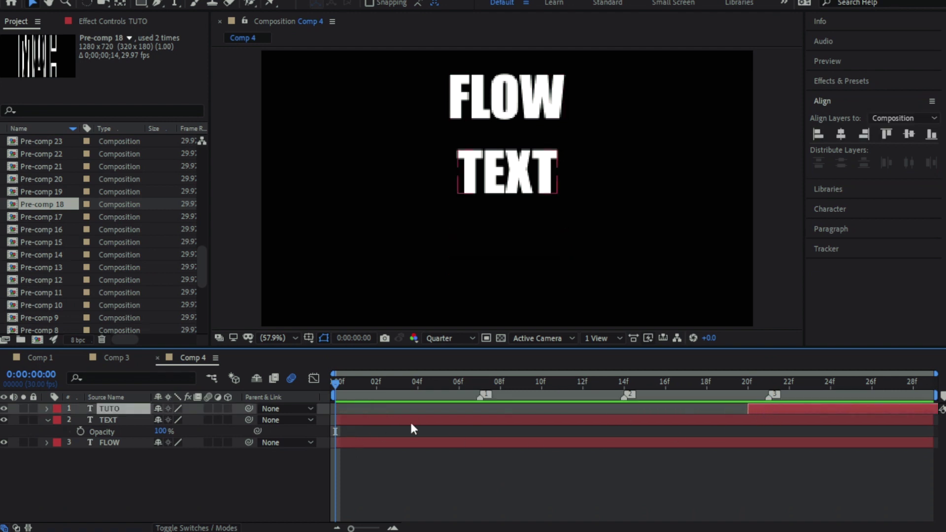
left_click_drag(770, 408, 619, 410)
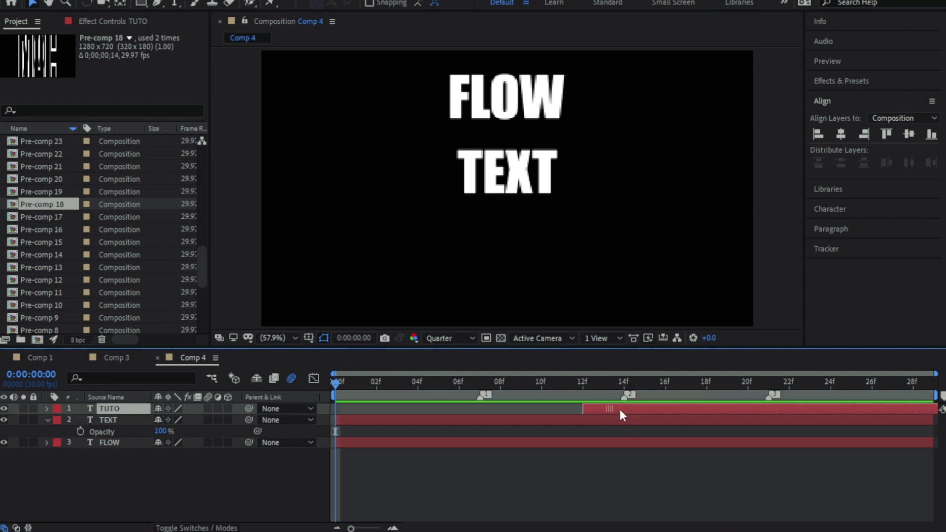
left_click_drag(408, 421, 536, 422)
left_click(428, 478)
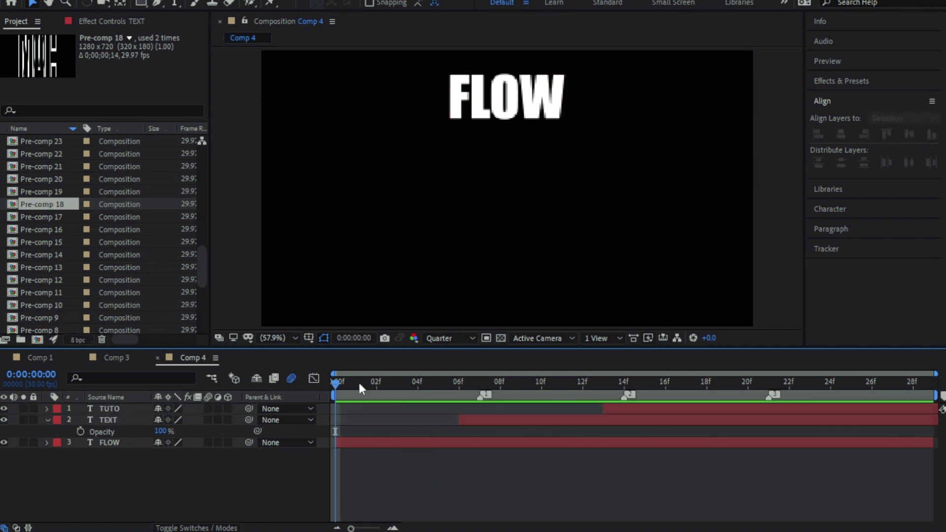
Add a Scale keyframe to the FLOW layer at frame 0 with unlinked proportions, set to 695% width and 100% height
left_click_drag(358, 380, 341, 414)
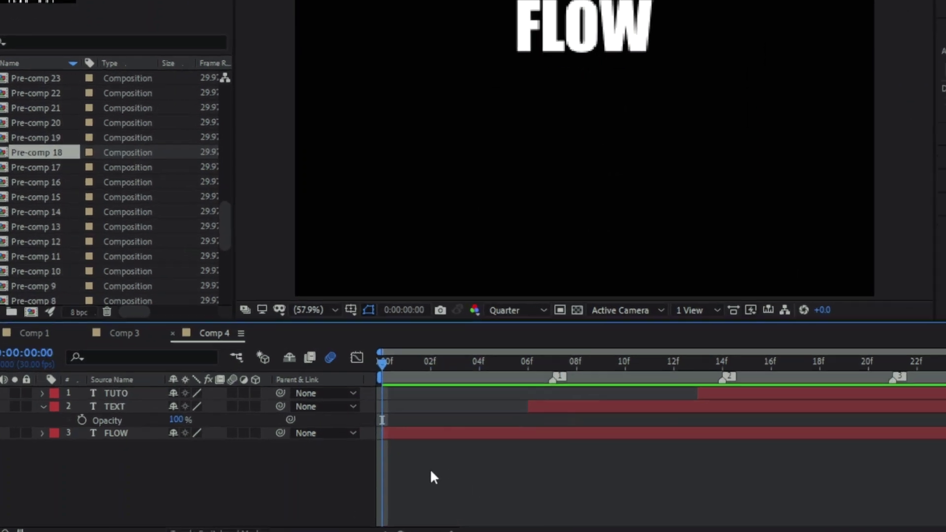
left_click(354, 442)
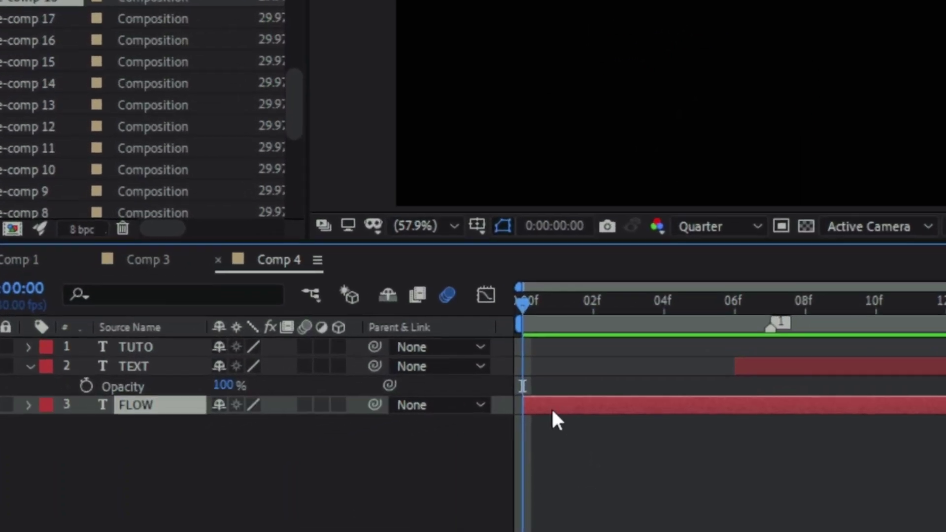
key("s")
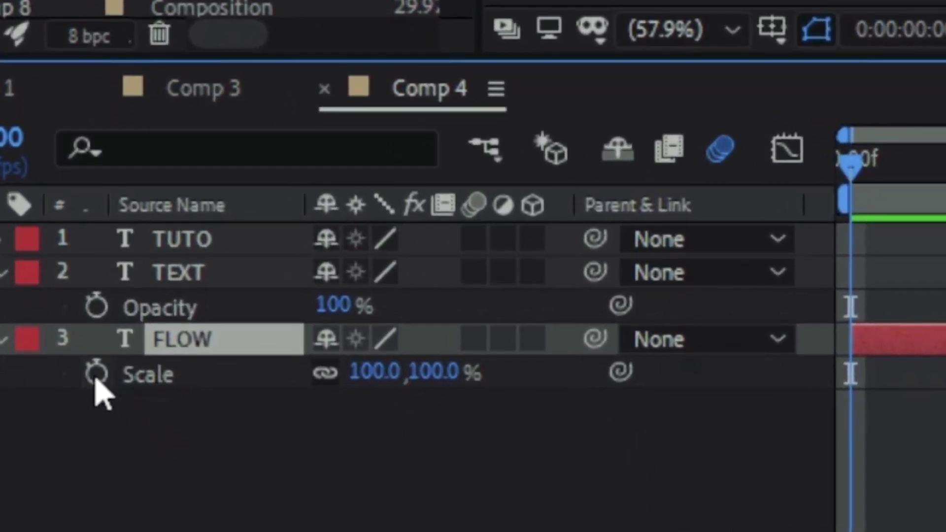
left_click(96, 379)
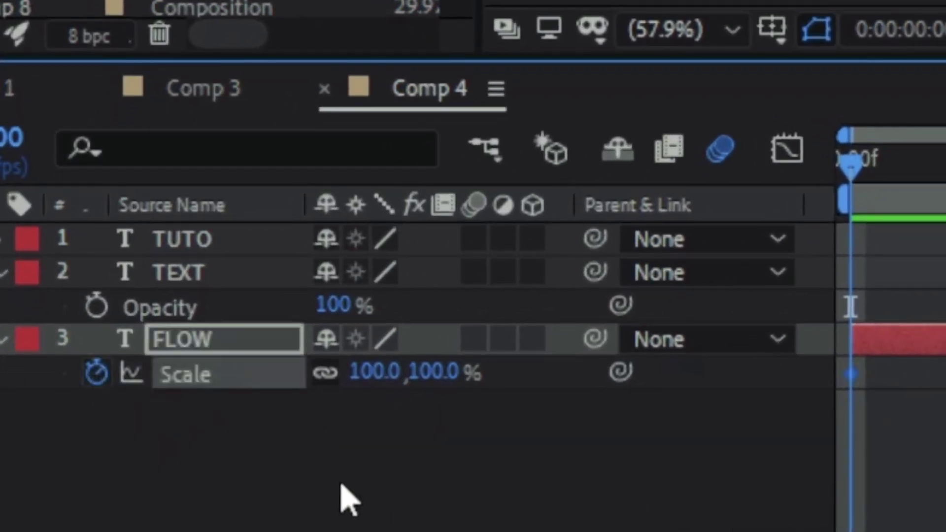
left_click(325, 373)
left_click_drag(363, 383, 934, 394)
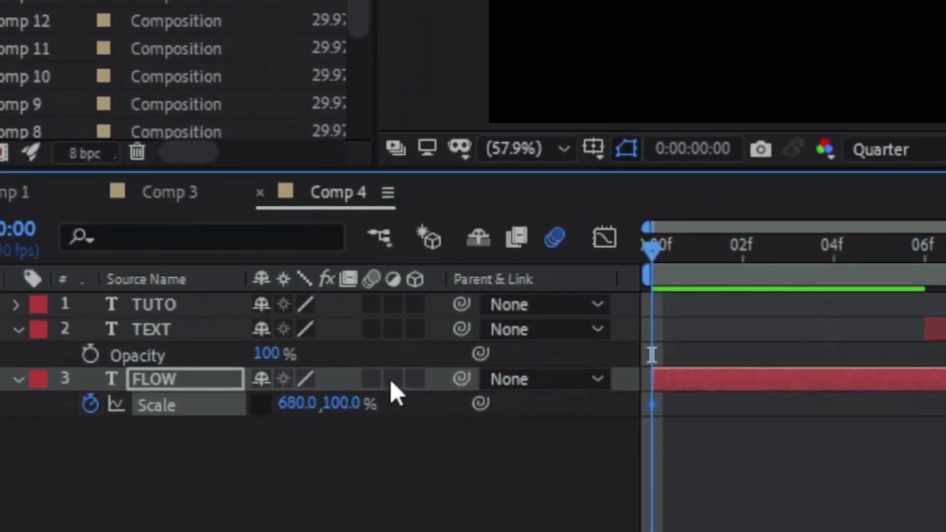
left_click_drag(374, 371, 389, 371)
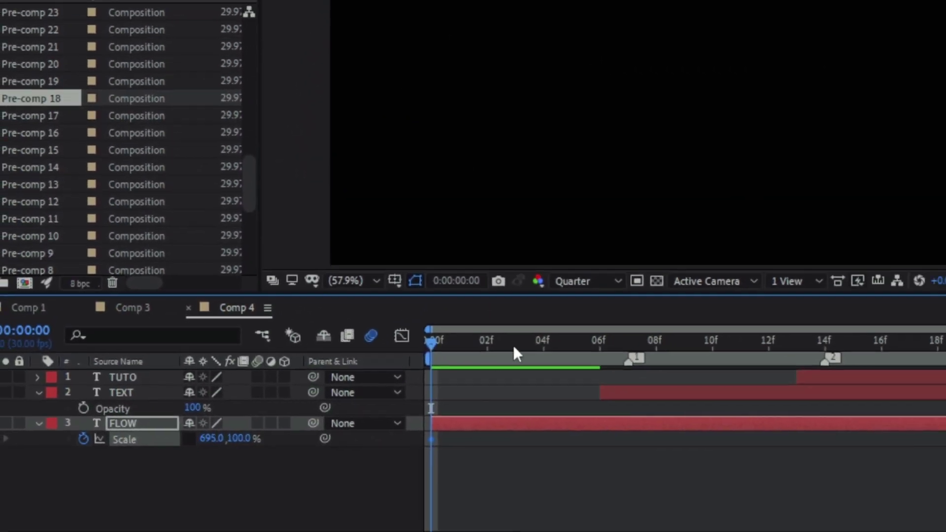
Reset the FLOW layer's Scale to 100% at frame 8 and Easy Ease both Scale keyframes
left_click_drag(512, 345, 662, 346)
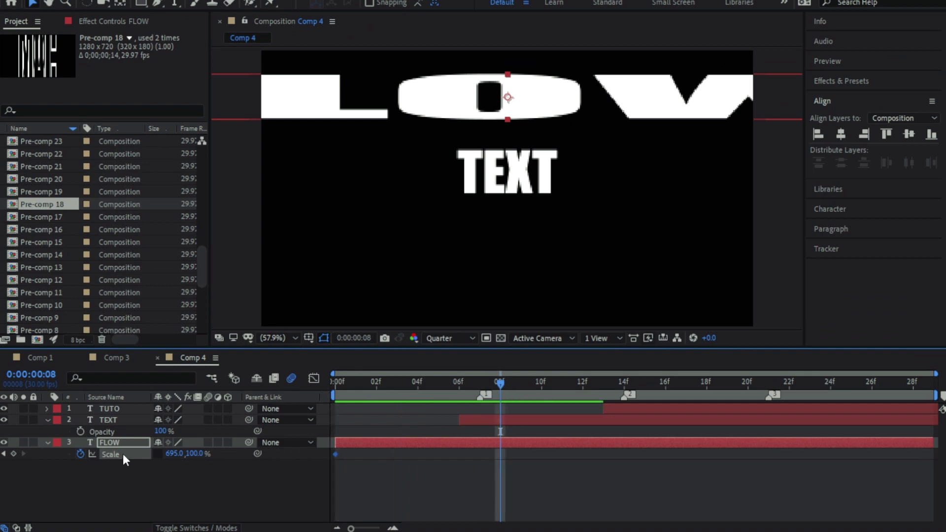
right_click(122, 453)
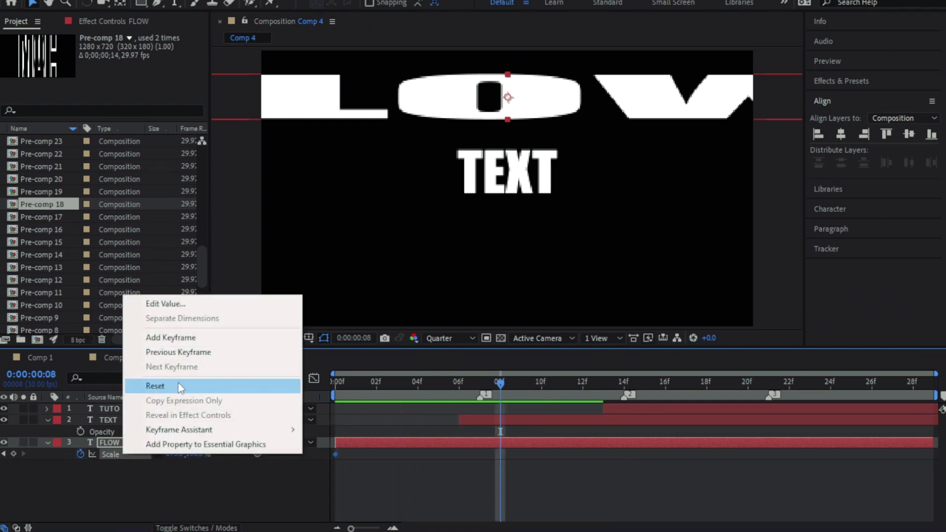
left_click(155, 386)
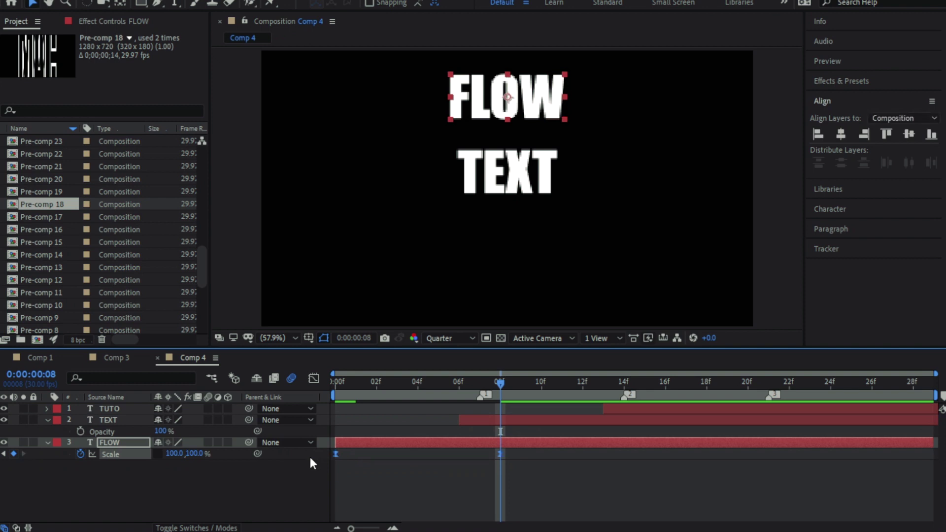
left_click(305, 481)
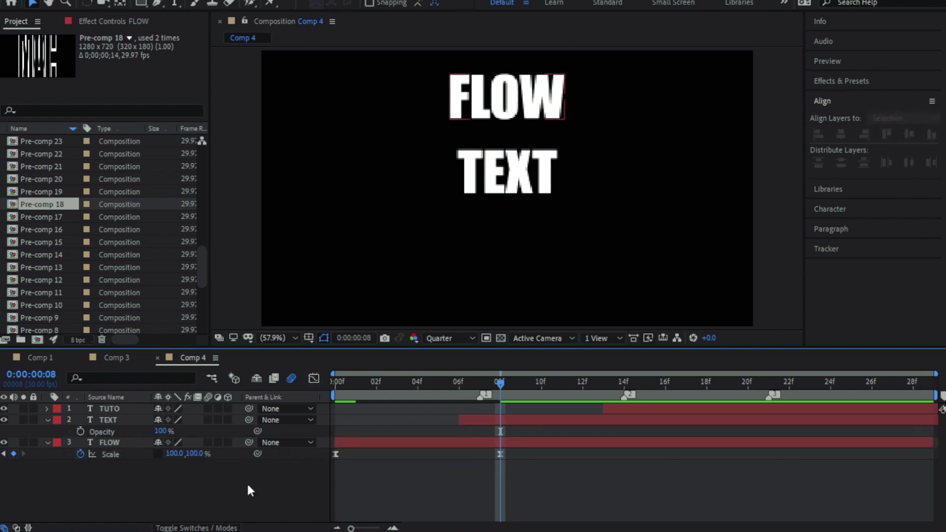
Reshape FLOW's Scale curve in the Graph Editor so it falls steeply from frame 0 and flattens out toward frame 8
left_click(108, 454)
left_click(313, 378)
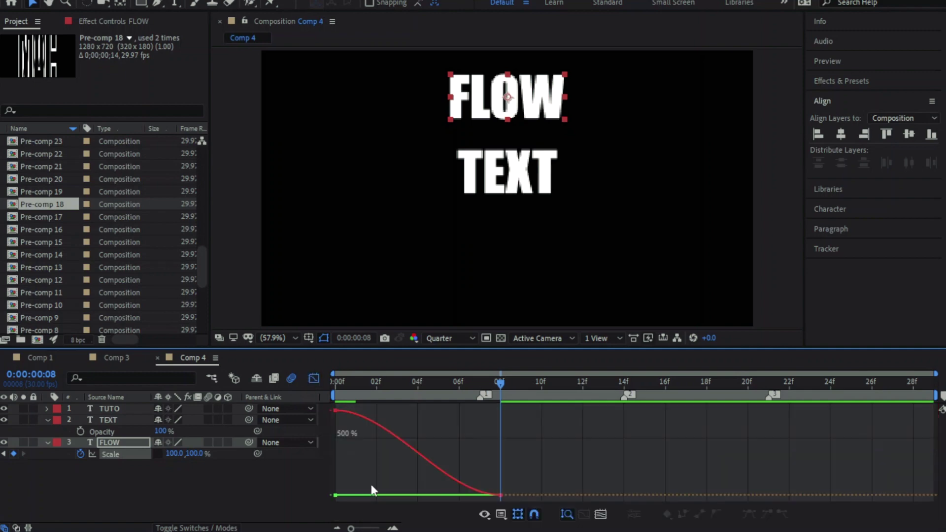
left_click(346, 412)
left_click_drag(391, 412, 274, 474)
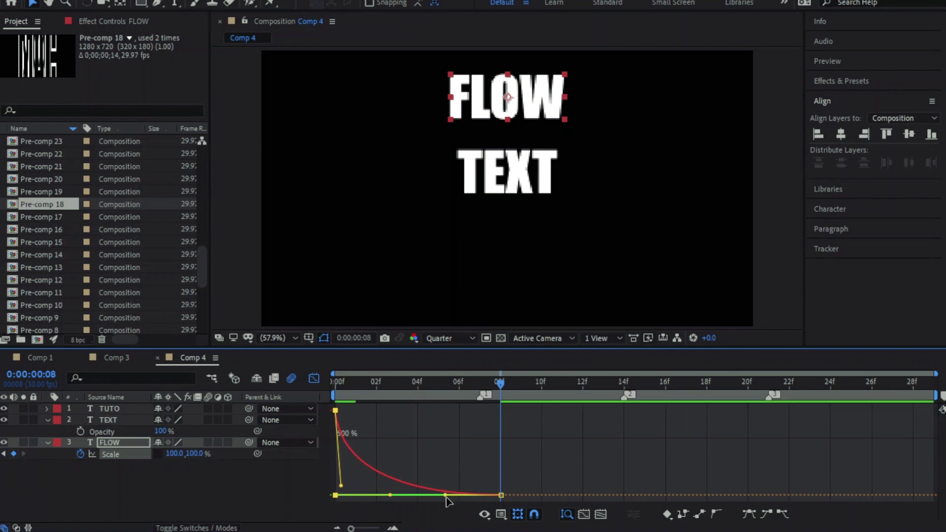
left_click_drag(444, 495, 341, 492)
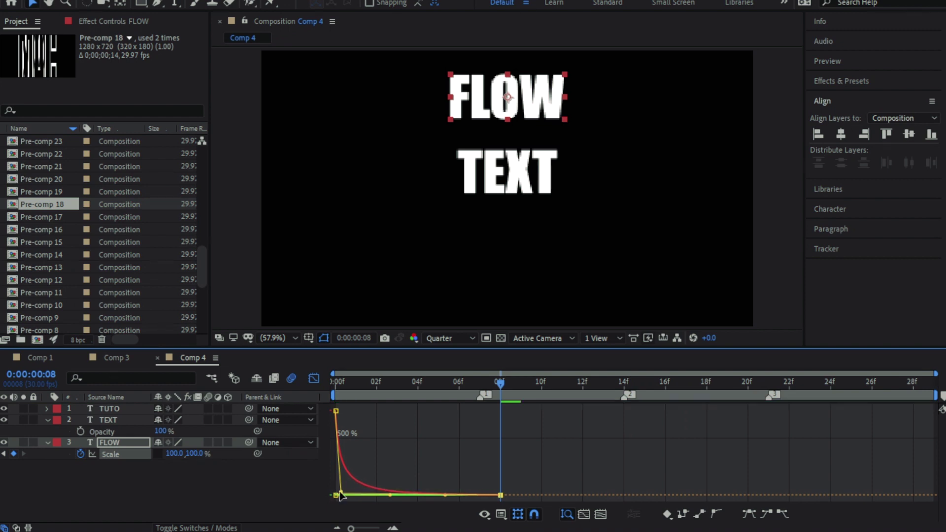
left_click_drag(342, 387, 319, 396)
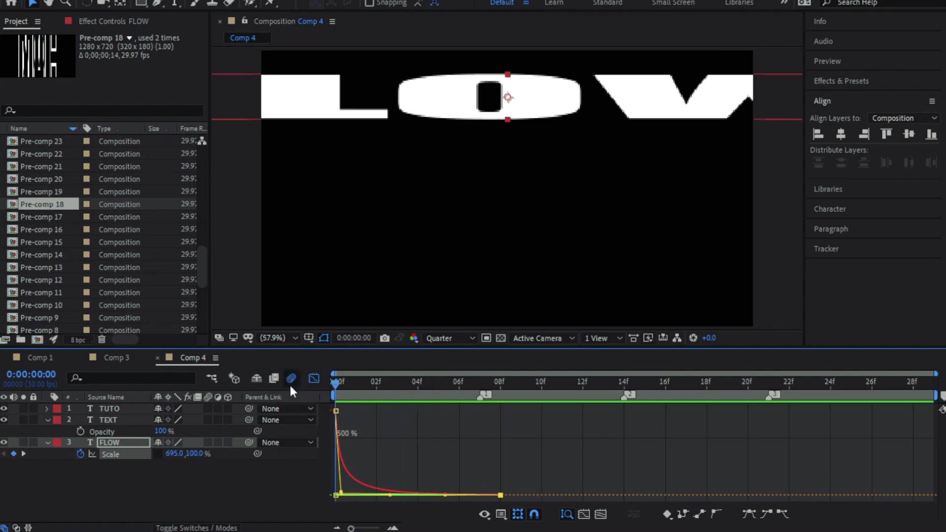
Enable motion blur on the TUTO, TEXT and FLOW layers, then close the Graph Editor and scrub through the animation
left_click(207, 420)
left_click(208, 443)
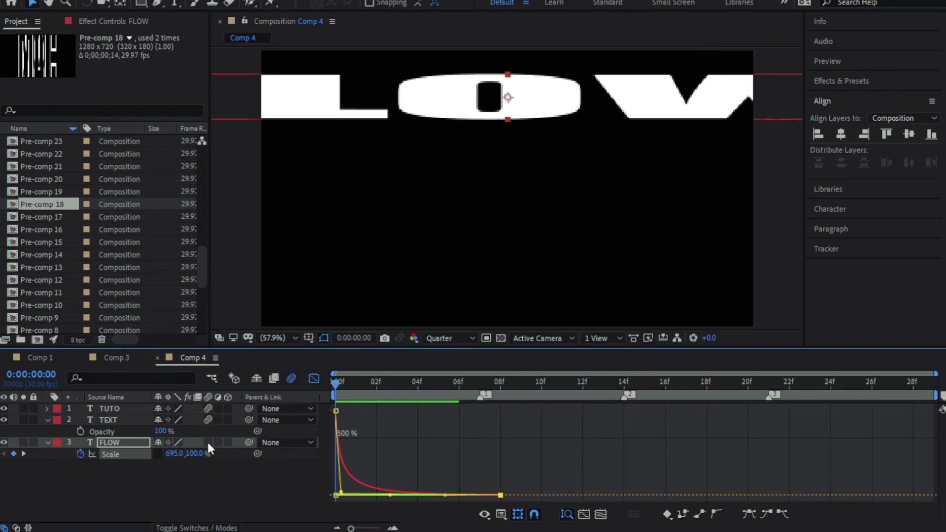
left_click(48, 442)
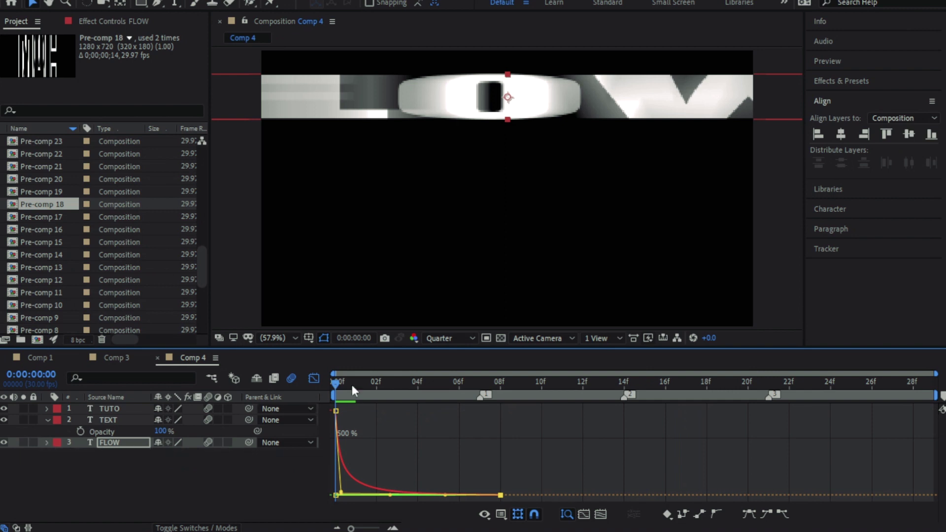
left_click(313, 379)
left_click_drag(353, 386, 484, 412)
key("Home")
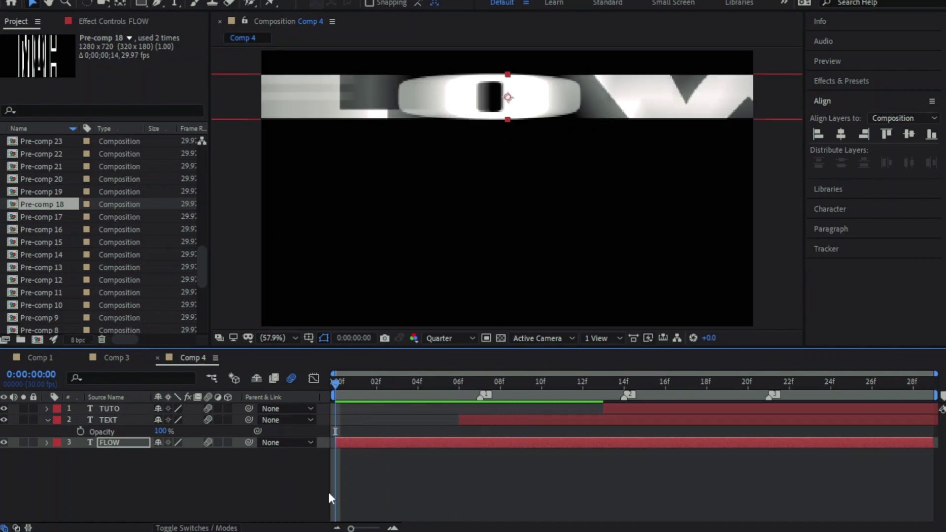
Apply the Deep Glow effect to the FLOW layer
left_click(327, 489)
left_click(350, 443)
key("ctrl+space")
type("dee")
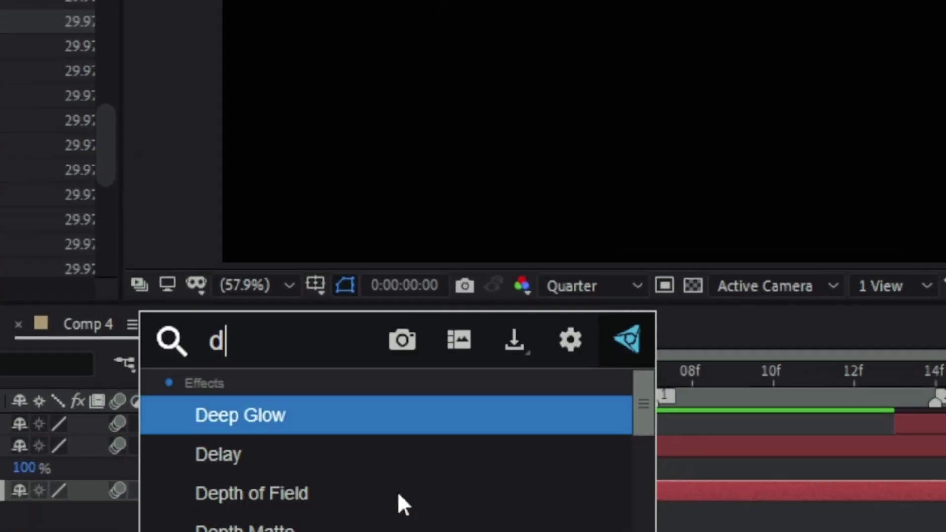
type("p")
key("Return")
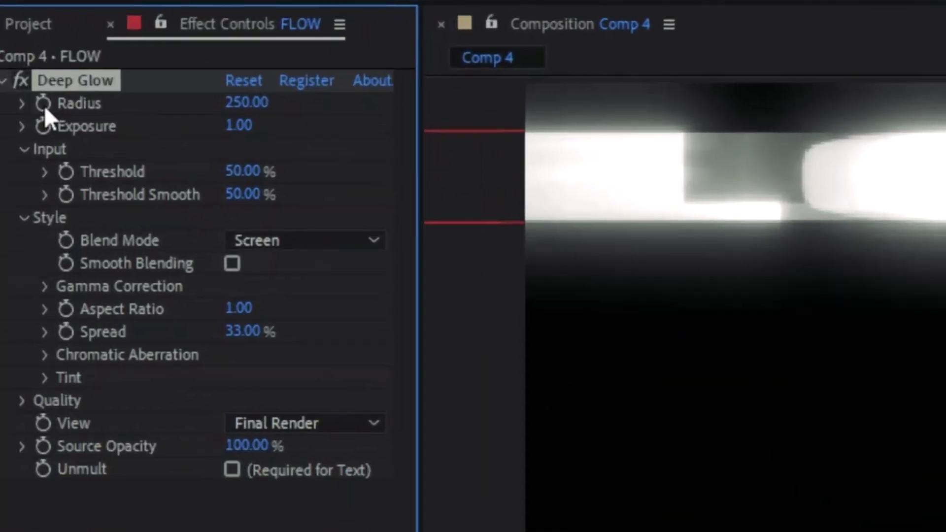
Keyframe Deep Glow's Radius and Exposure at frame 0, with the Radius set to 500
left_click(23, 60)
left_click(74, 213)
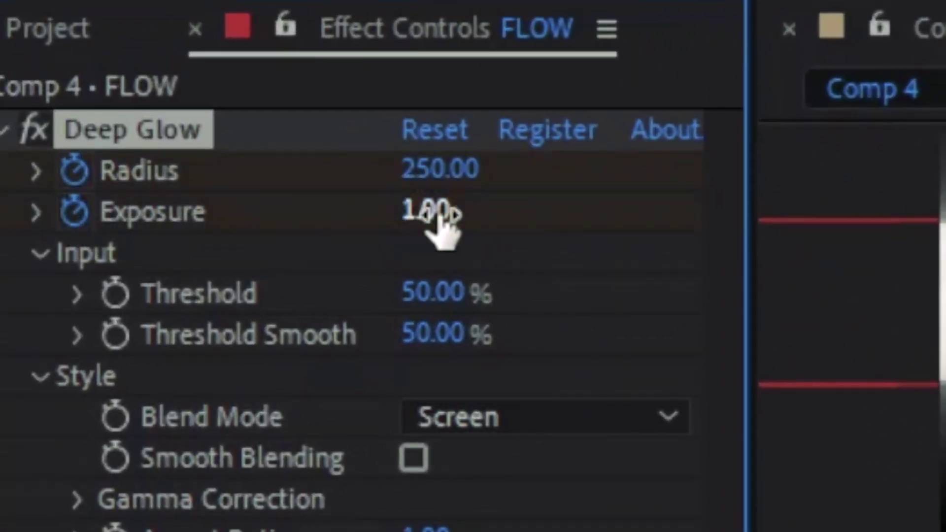
left_click(446, 170)
type("500")
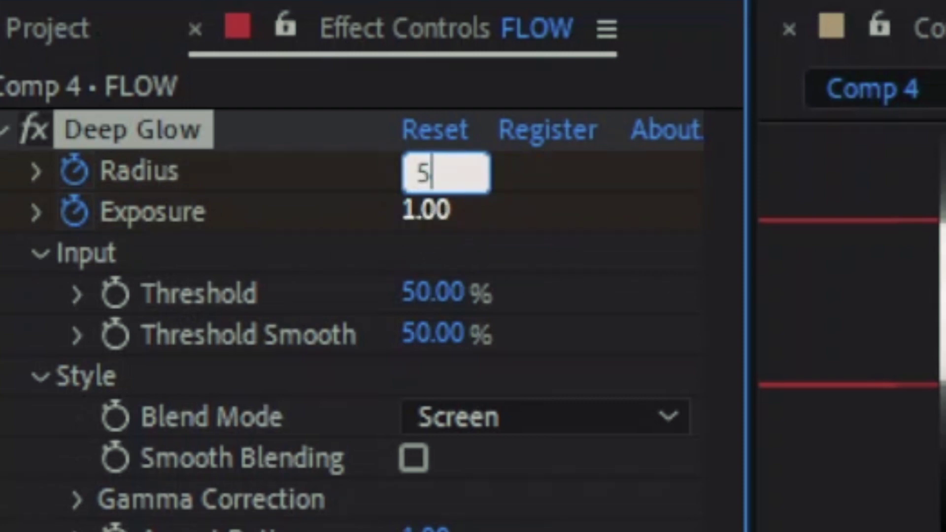
key("Return")
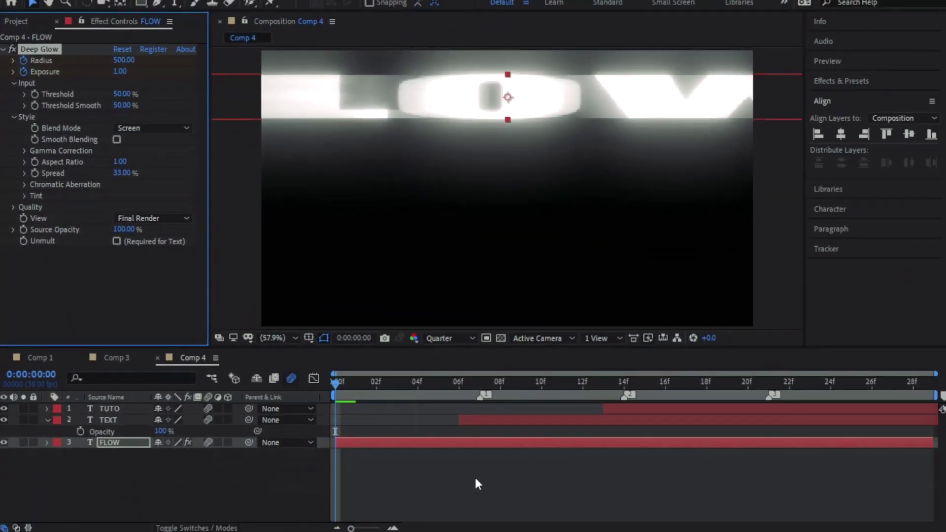
At frame 8, keyframe FLOW's Deep Glow with Radius 100 and Exposure 0
key("u")
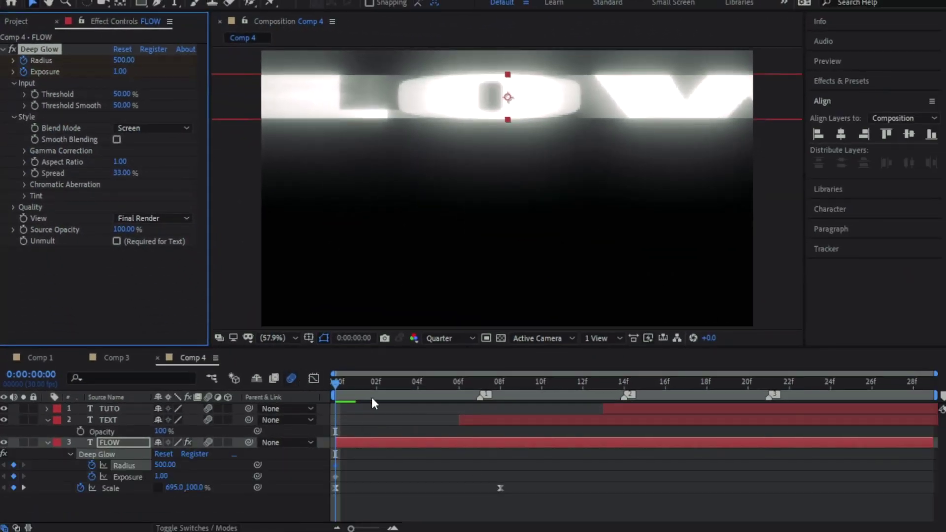
left_click(501, 383)
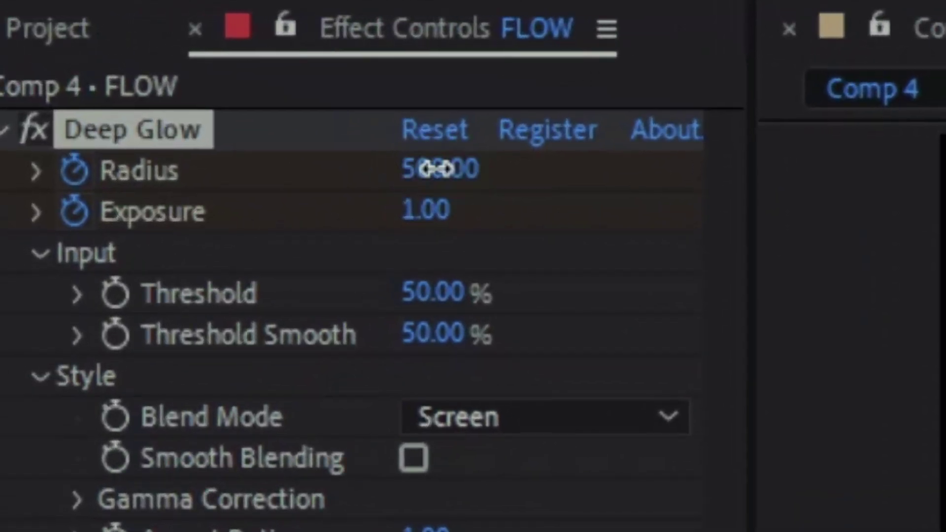
left_click(266, 109)
type("1")
key("Return")
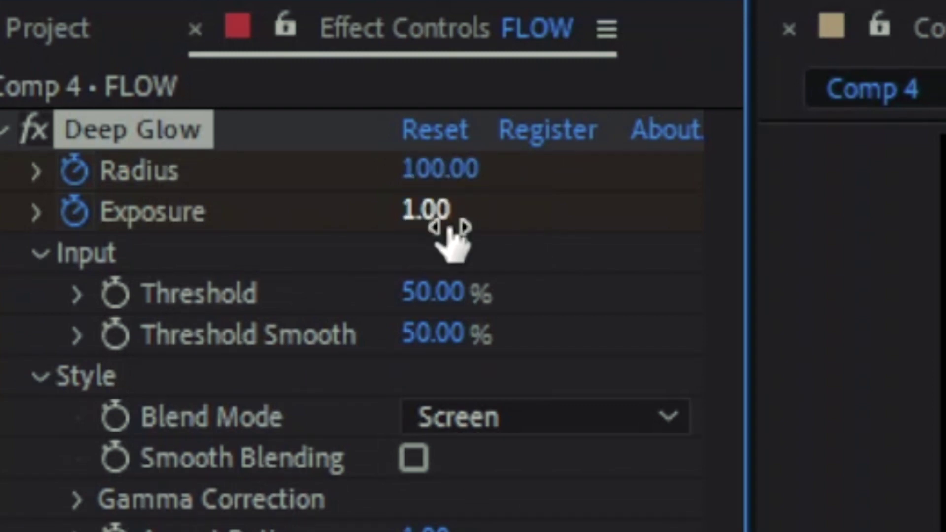
left_click(441, 212)
type("0")
key("Return")
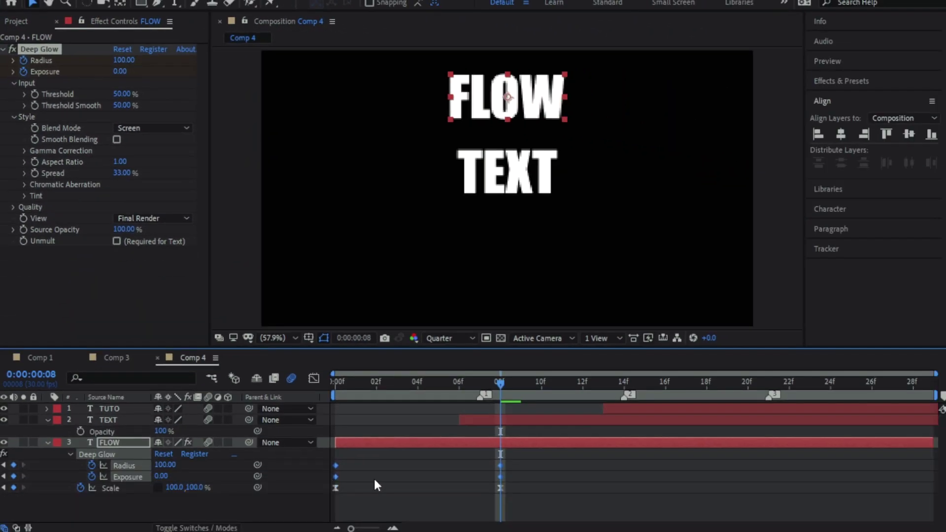
left_click(374, 485)
Return to frame 0 and apply the S_TimeWarpRGB effect to the FLOW layer
left_click_drag(347, 390, 322, 394)
left_click(365, 444)
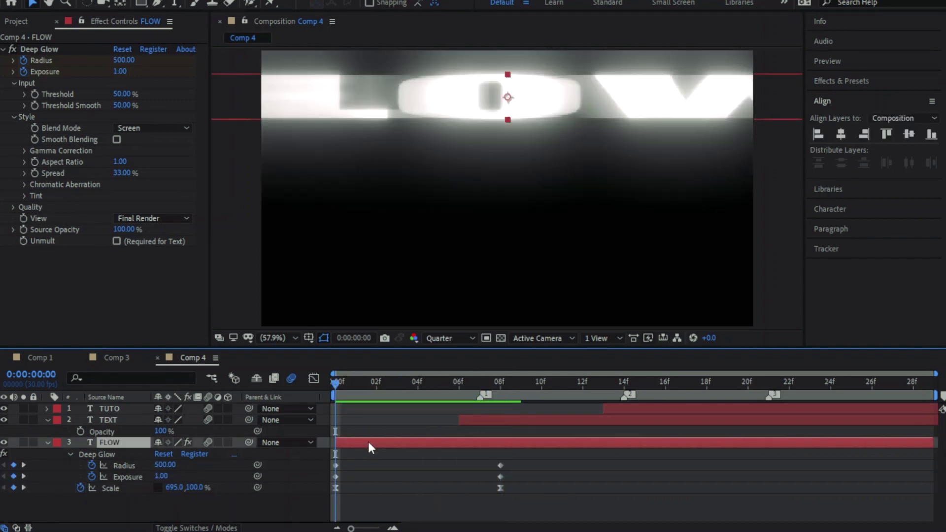
key("ctrl+space")
type("s_tie")
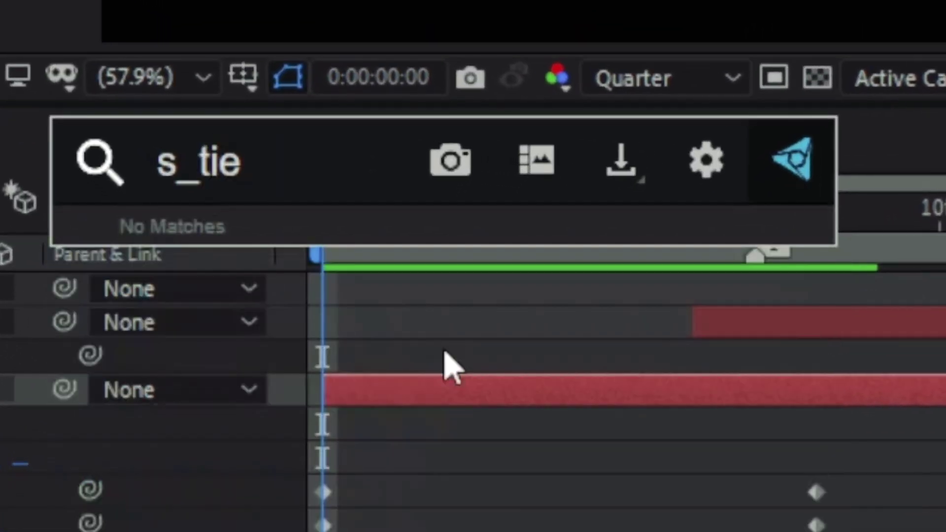
key("BackSpace")
type("me")
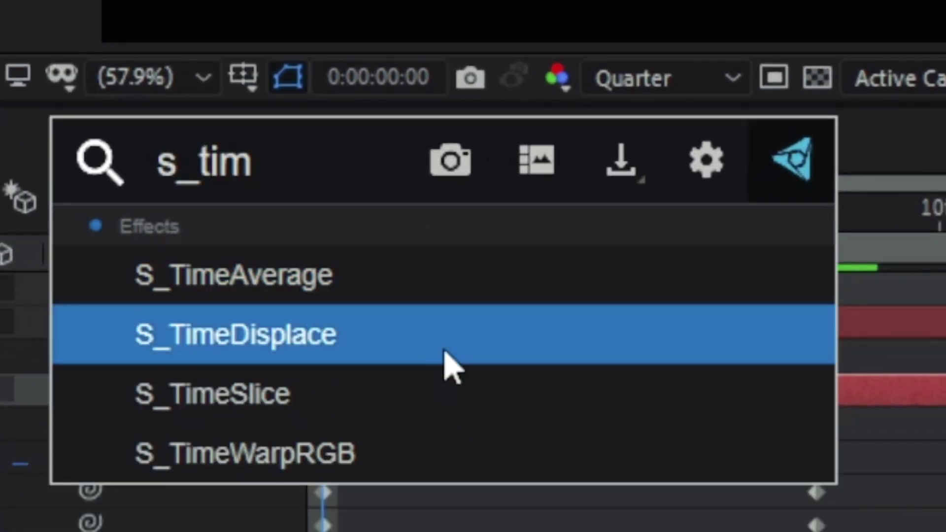
key("Down")
key("Down")
key("Down")
key("Return")
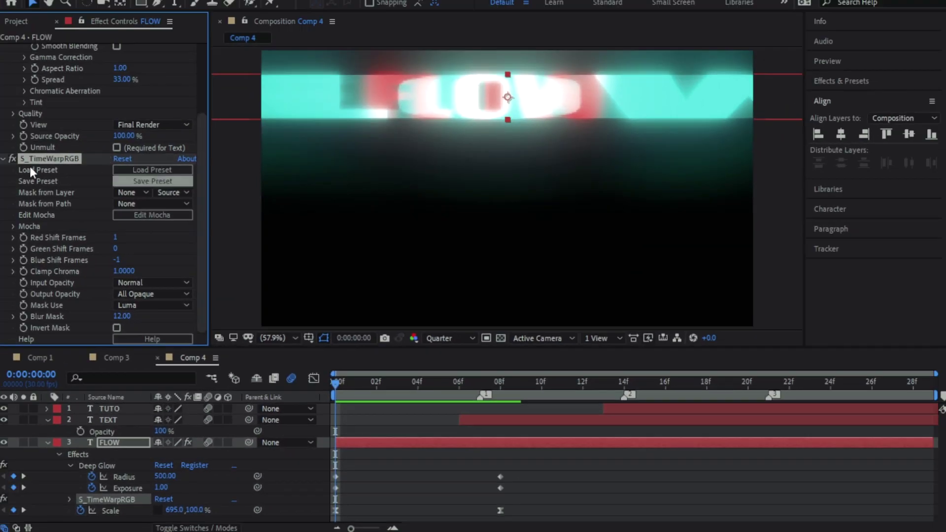
Move S_TimeWarpRGB above Deep Glow in FLOW's effect order and preview the animation from frame 0
left_click(4, 159)
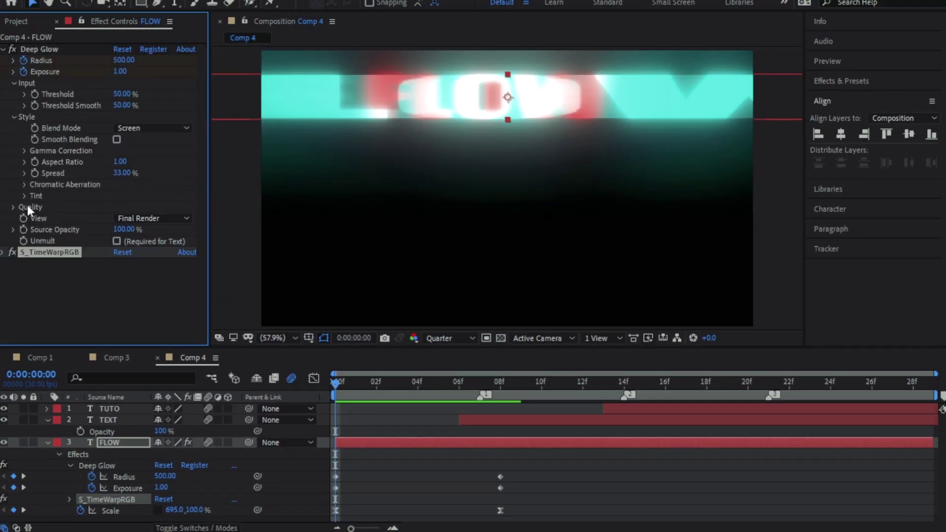
left_click_drag(39, 250, 46, 45)
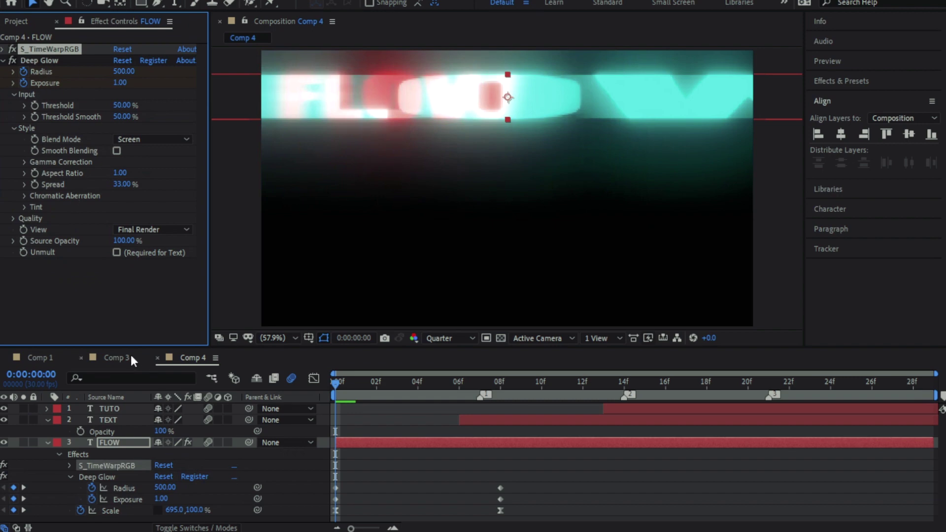
left_click(358, 385)
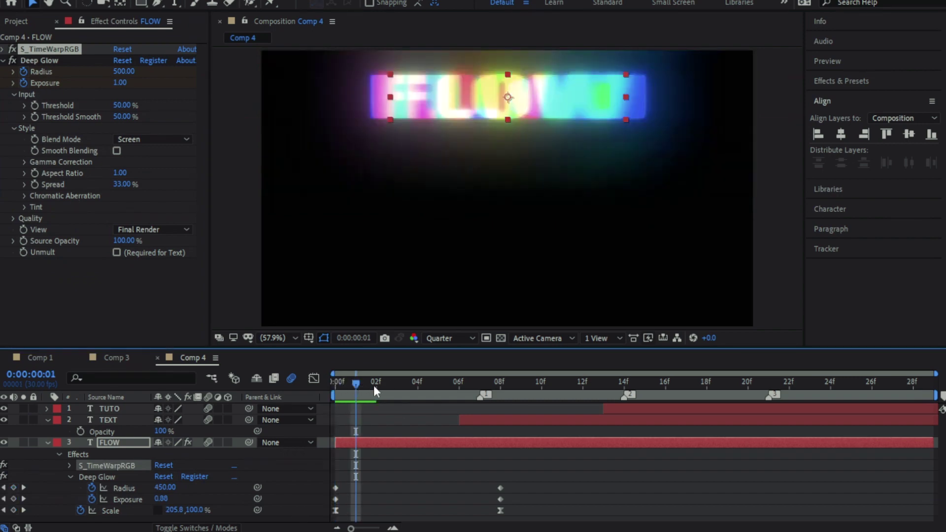
left_click_drag(408, 383, 295, 403)
key("space")
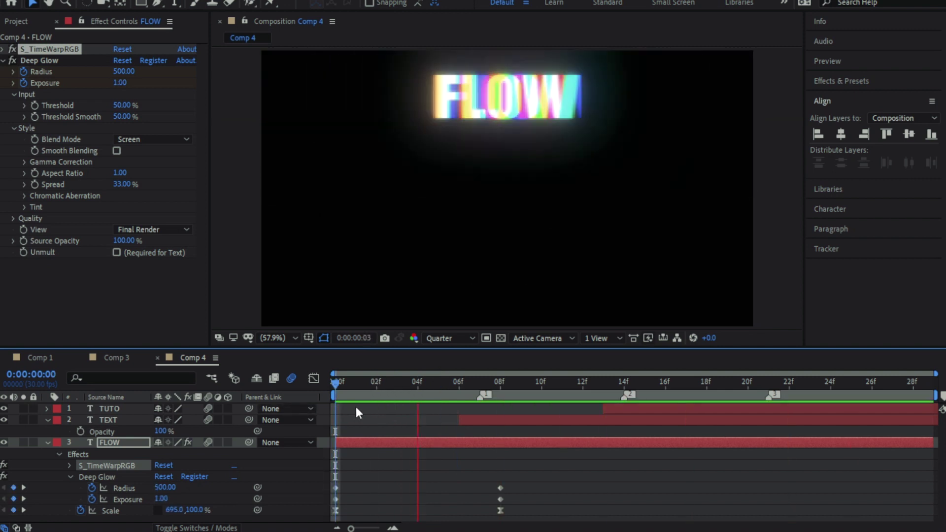
key("space")
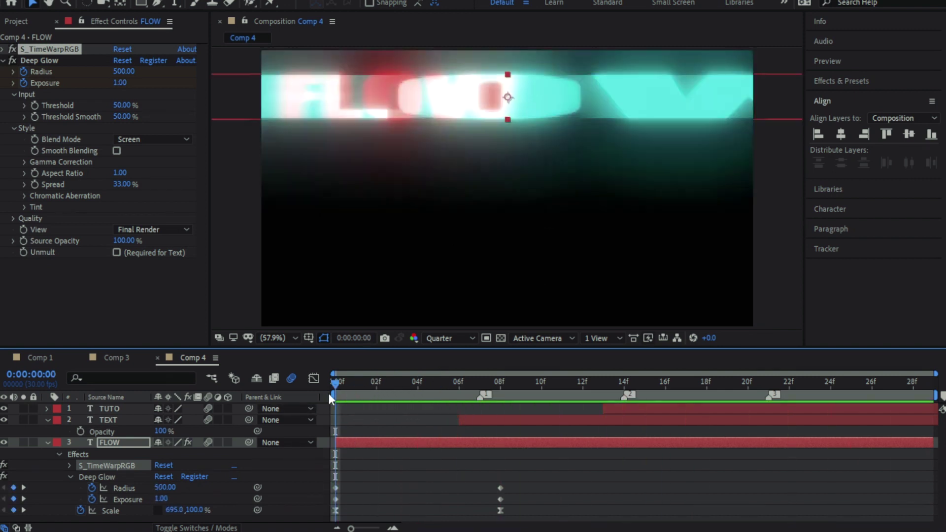
Add the Twitch effect to the FLOW layer below Deep Glow and set its speed to 15
left_click(22, 84)
key("ctrl+grave")
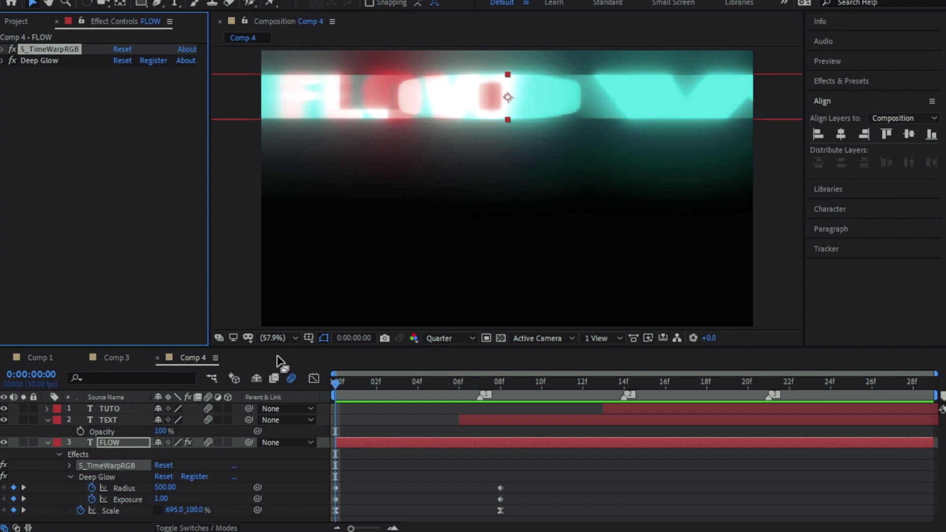
left_click(374, 457)
left_click(360, 441)
key("ctrl+space")
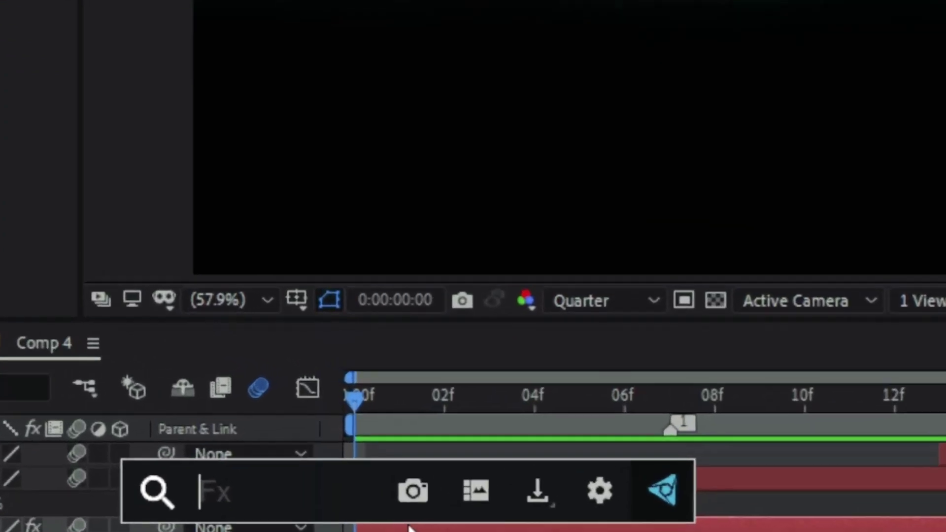
type("twitch")
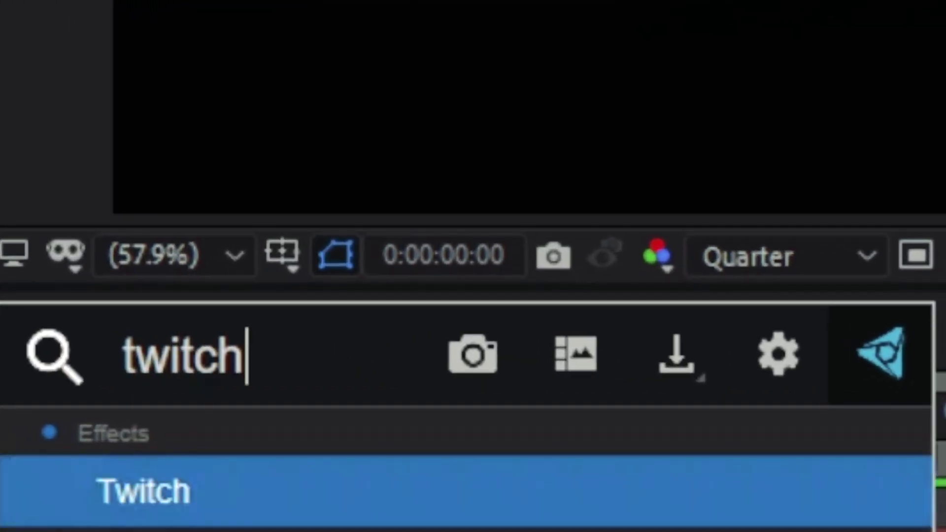
key("Return")
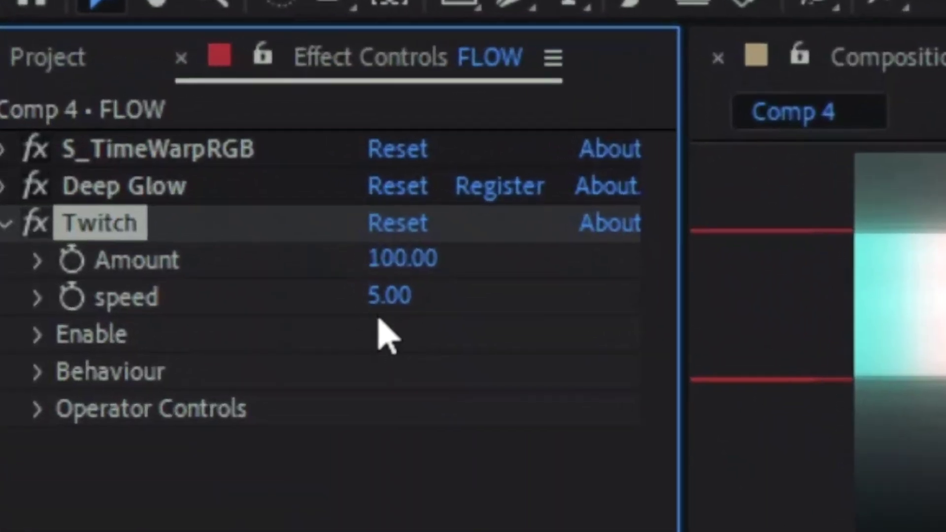
left_click(377, 298)
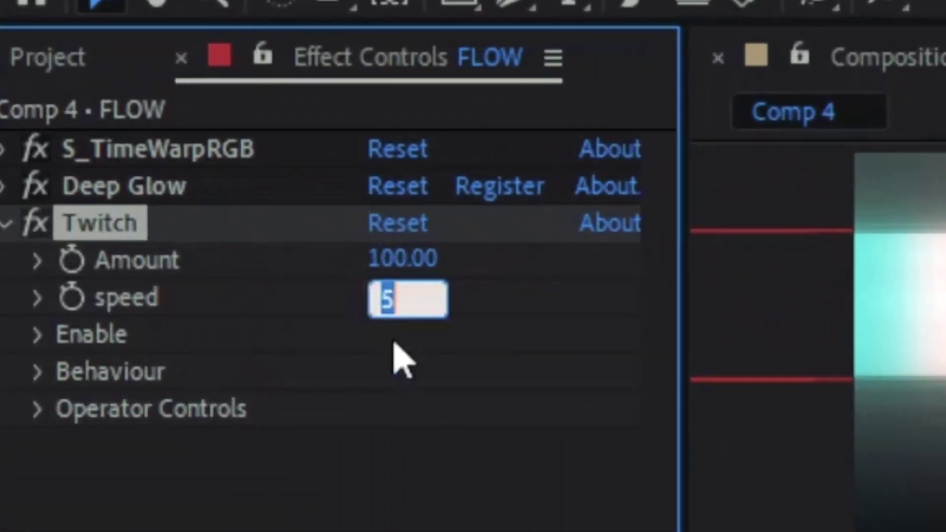
type("15")
key("Return")
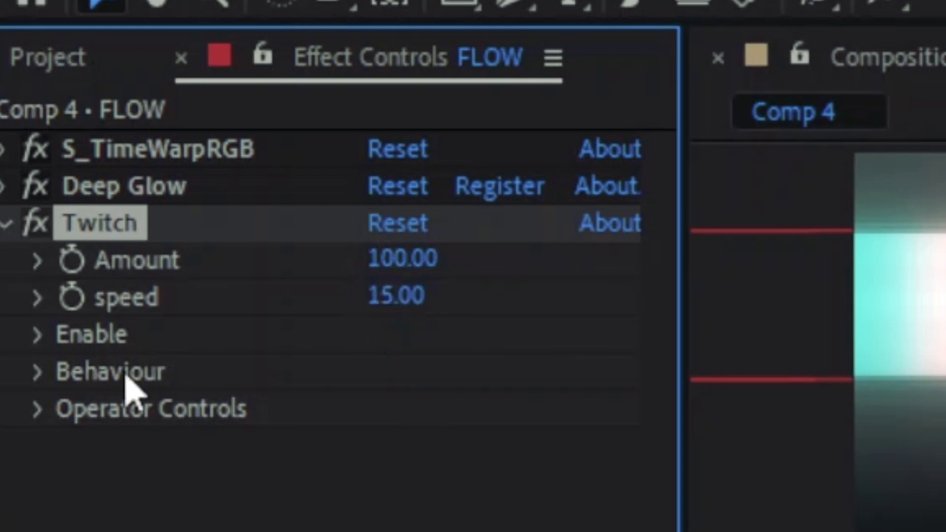
Enable the Light and Slide operators in FLOW's Twitch effect
left_click(43, 336)
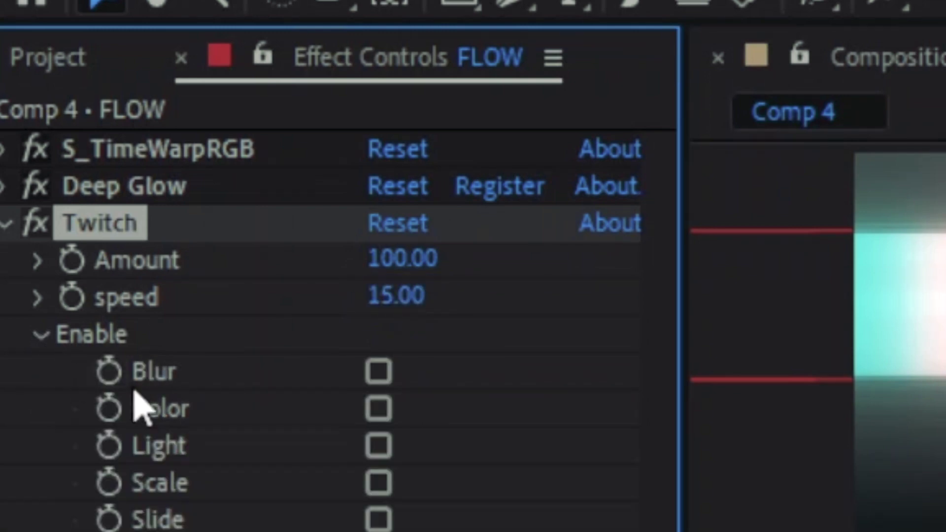
left_click(379, 446)
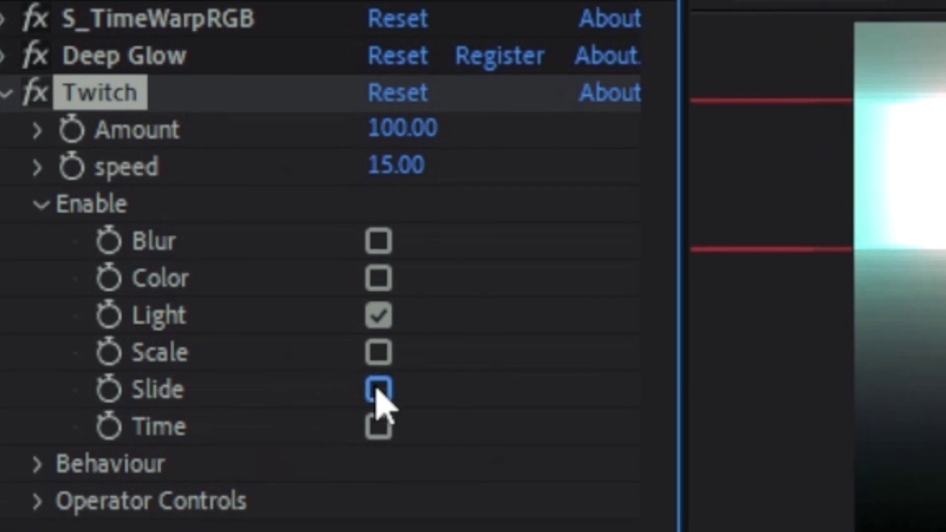
left_click(379, 464)
Set the Twitch effect's Light Amount to 100 in its operator controls
left_click(39, 501)
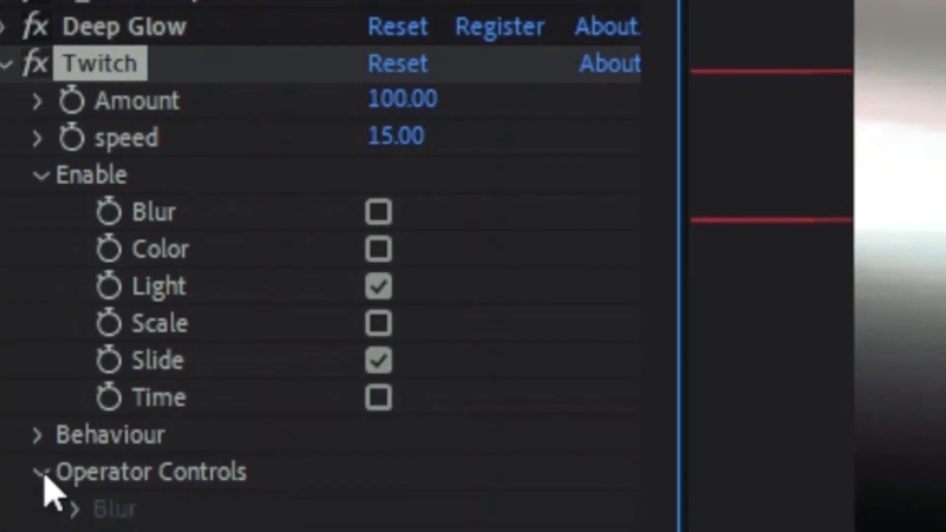
left_click(74, 367)
left_click(389, 361)
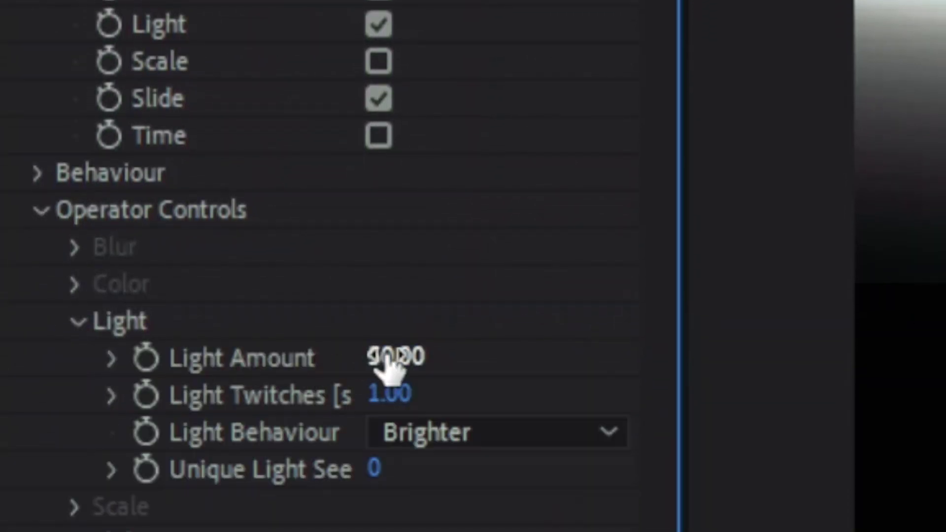
type("100")
key("Return")
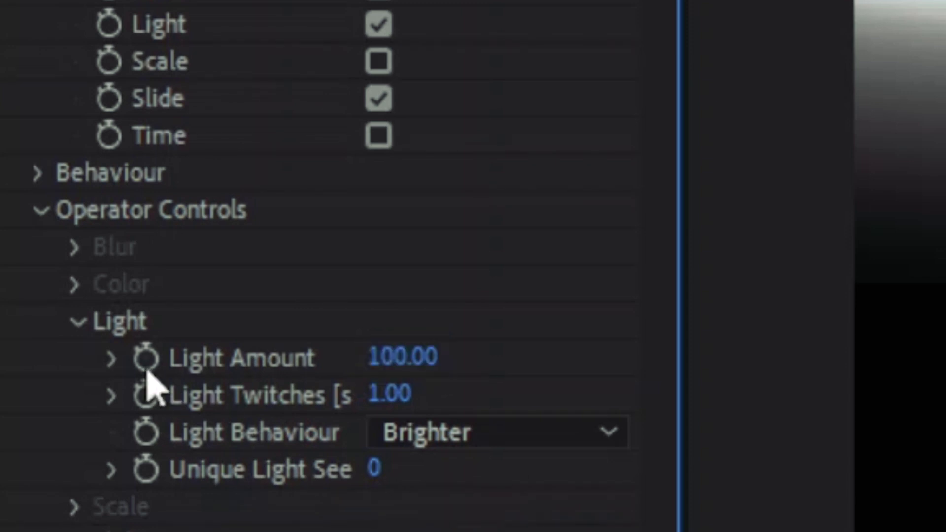
left_click(78, 322)
Set the Twitch effect's Slide Amount to 30 and Slide RGB Split to 25
left_click(71, 400)
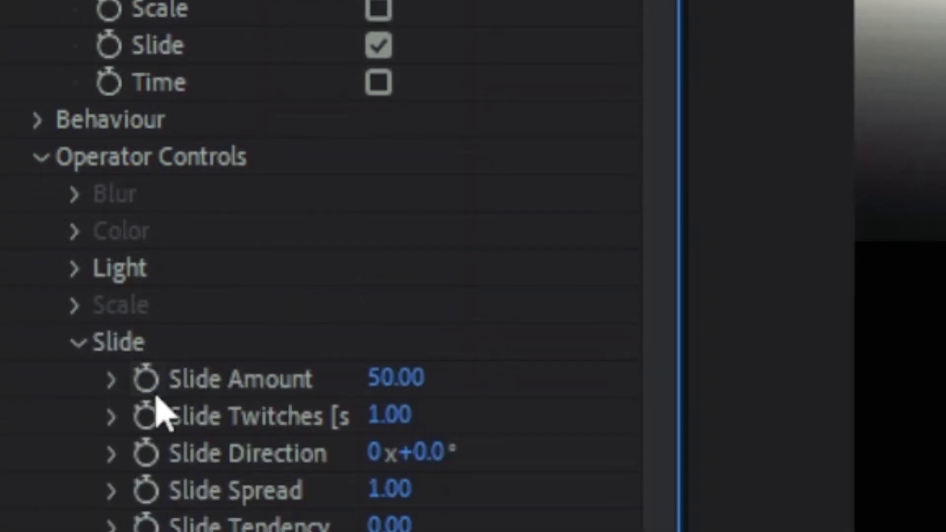
left_click(386, 436)
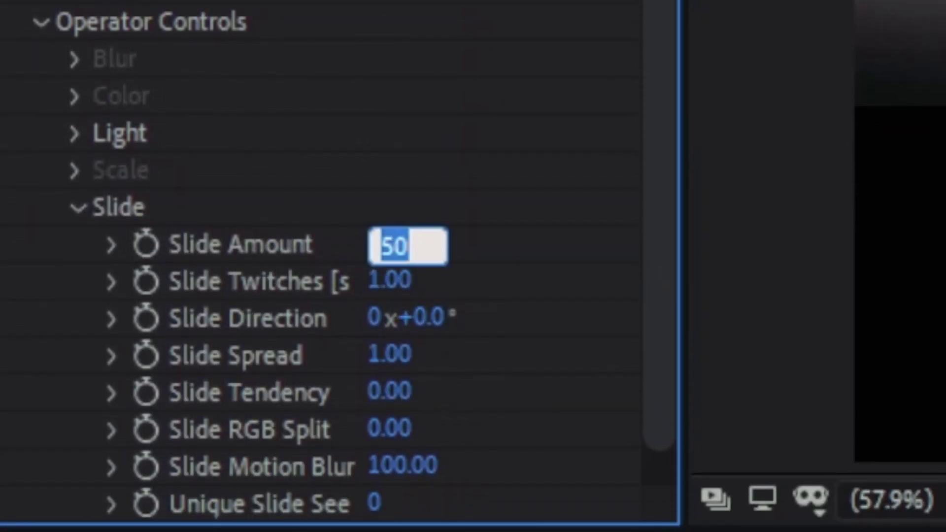
type("30")
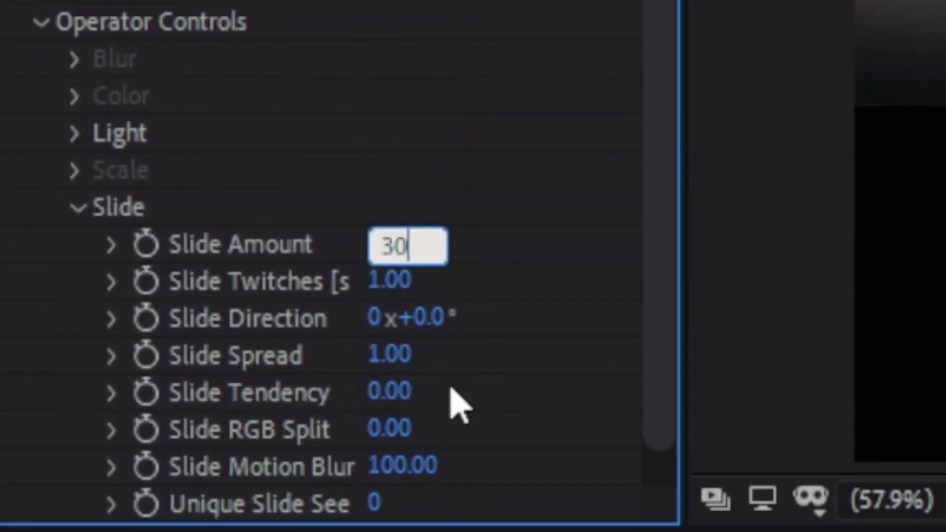
key("Return")
left_click(394, 430)
type("25")
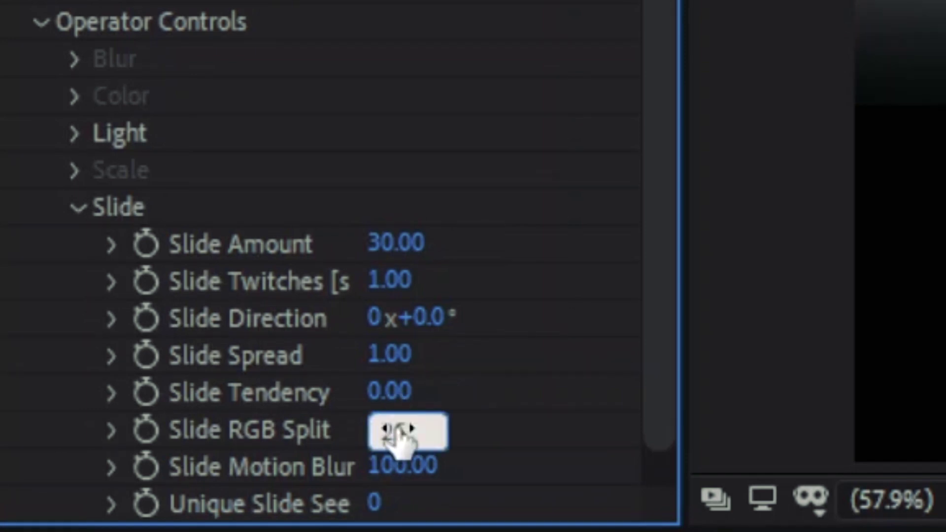
key("Return")
left_click(78, 209)
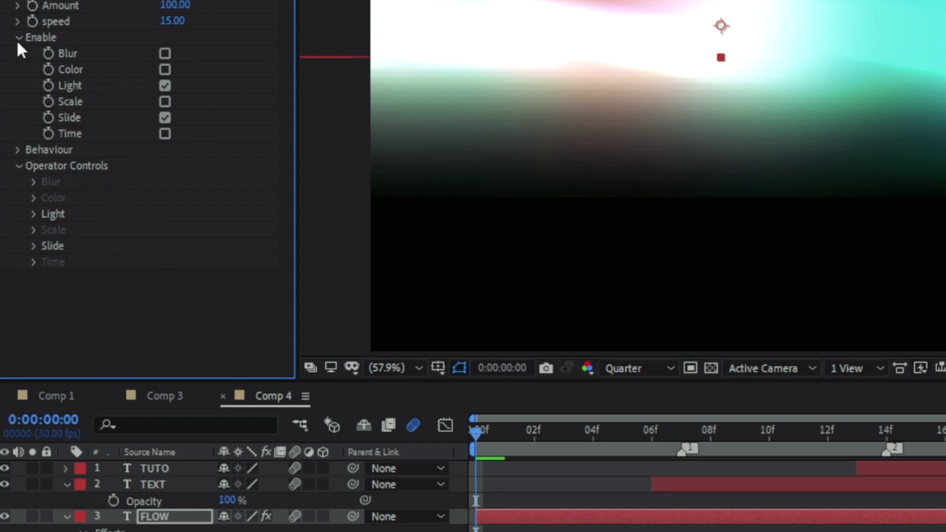
Keyframe FLOW's Twitch Amount at 100 on frame 0 and 0 on frame 8
left_click(19, 38)
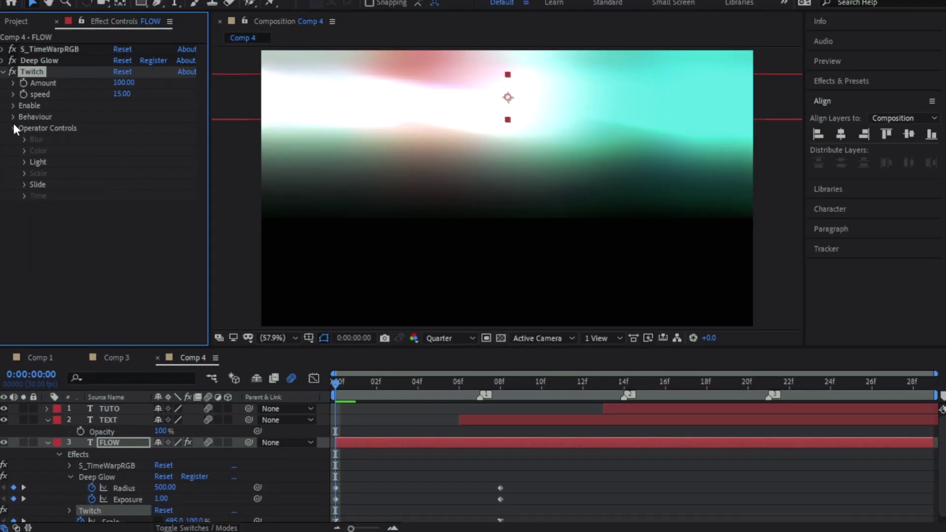
left_click(17, 67)
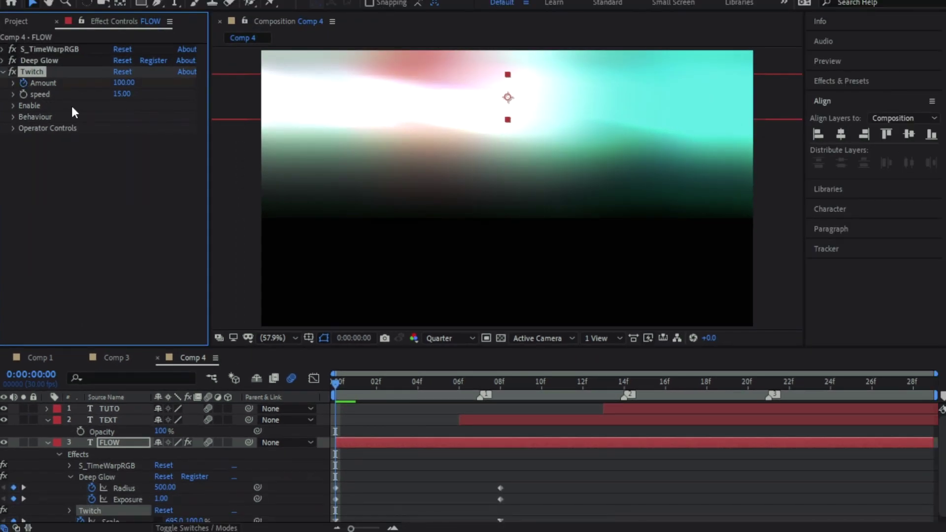
left_click_drag(356, 388, 490, 380)
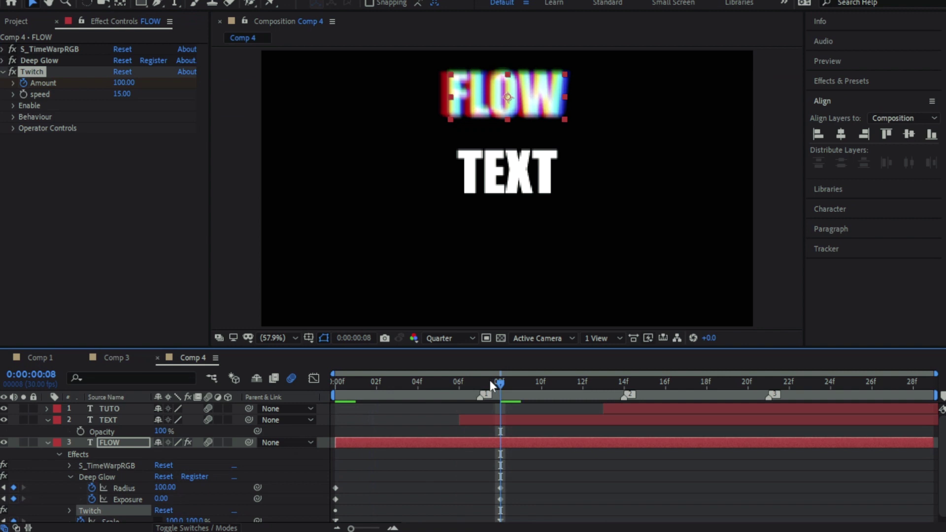
left_click(123, 82)
type("0")
key("Return")
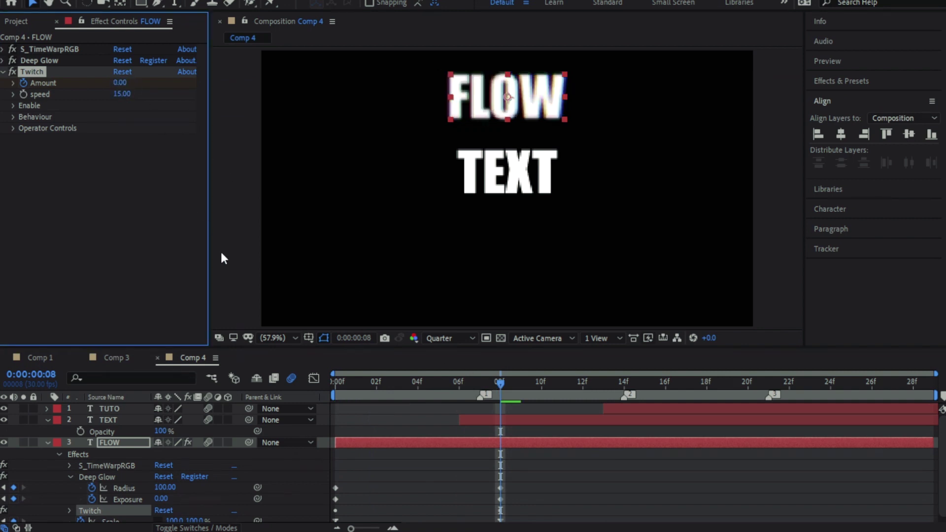
Ease FLOW's two Twitch Amount keyframes and shape their value curve to drop steeply from frame 0 and flatten toward frame 8
key("u")
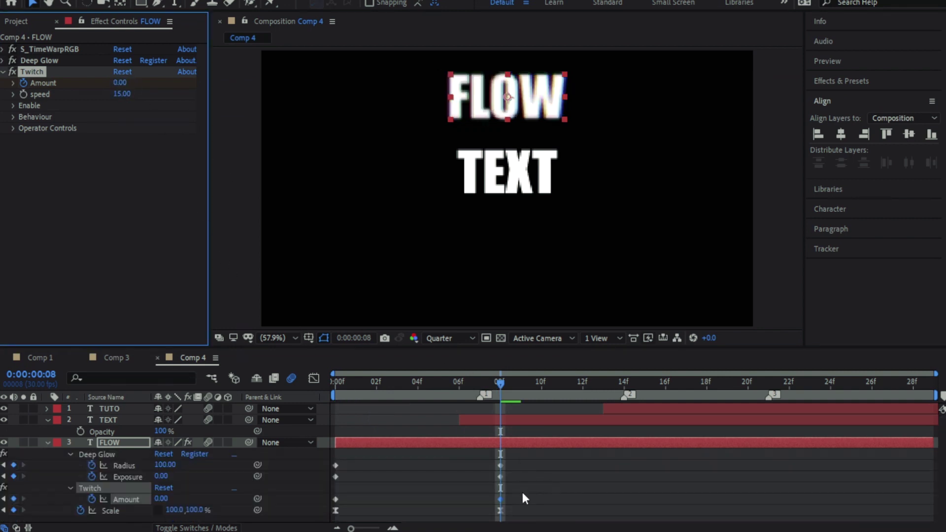
left_click_drag(515, 498, 323, 499)
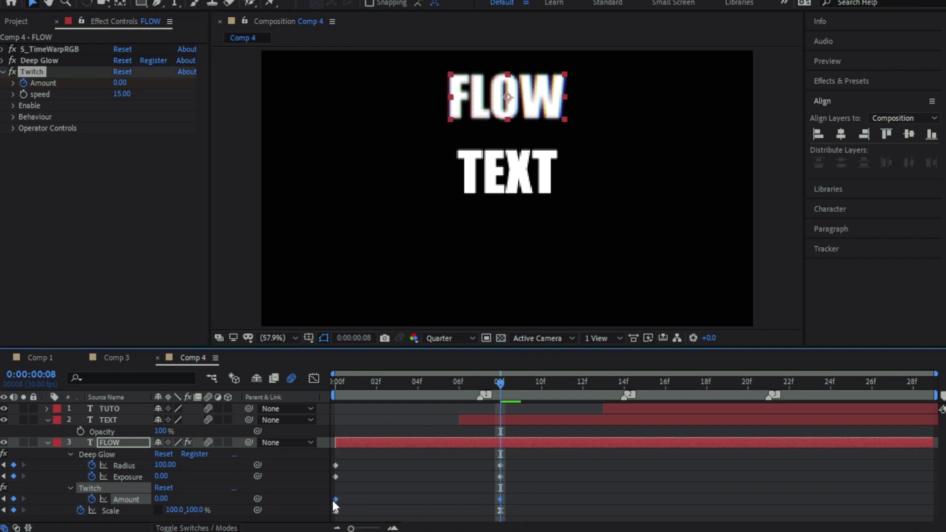
left_click(314, 377)
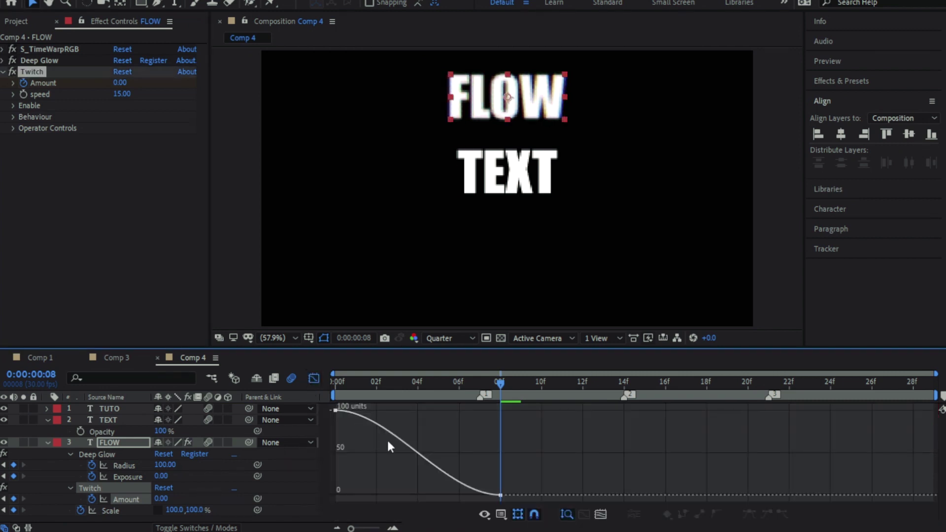
left_click(335, 410)
left_click_drag(390, 410, 252, 488)
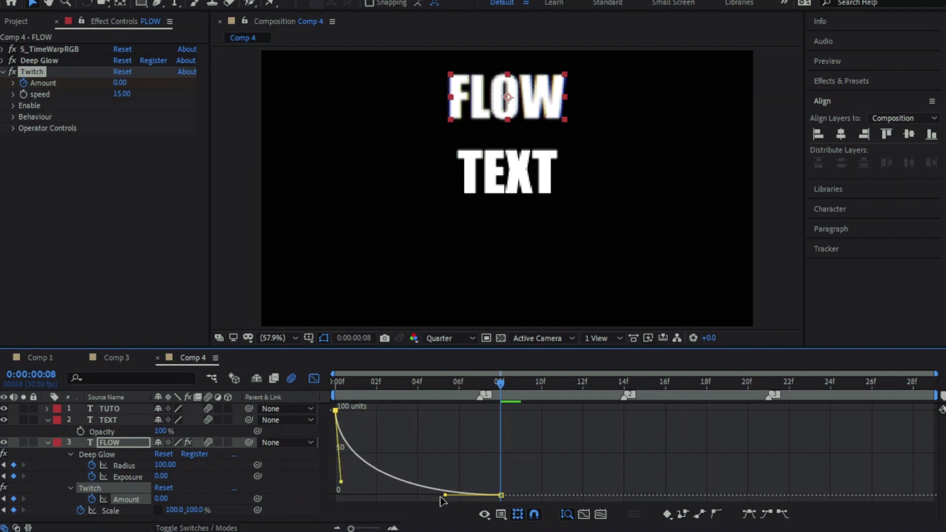
left_click_drag(446, 500, 347, 501)
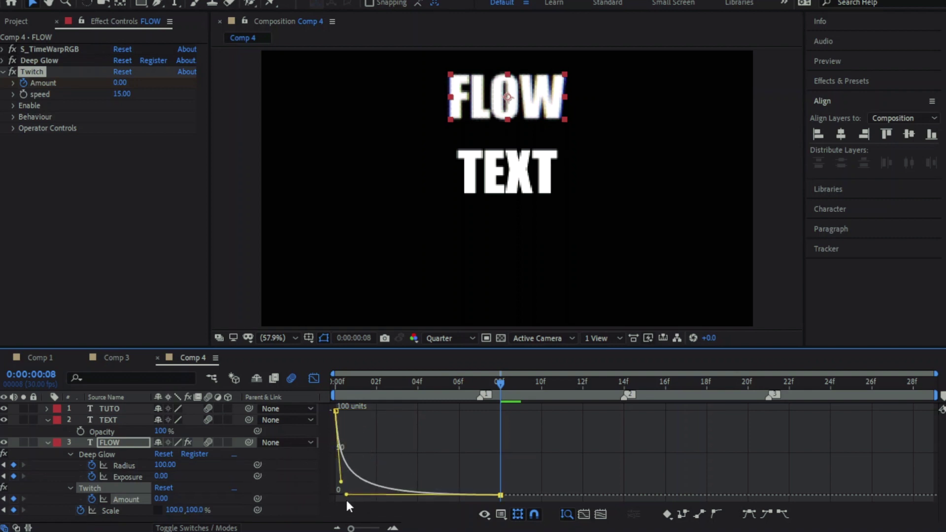
left_click(314, 378)
Return to frame 0 and preview the Comp 4 animation
left_click(336, 382)
mouse_move(341, 386)
left_mouse_down()
mouse_move(502, 382)
mouse_move(324, 388)
left_mouse_up()
key("space")
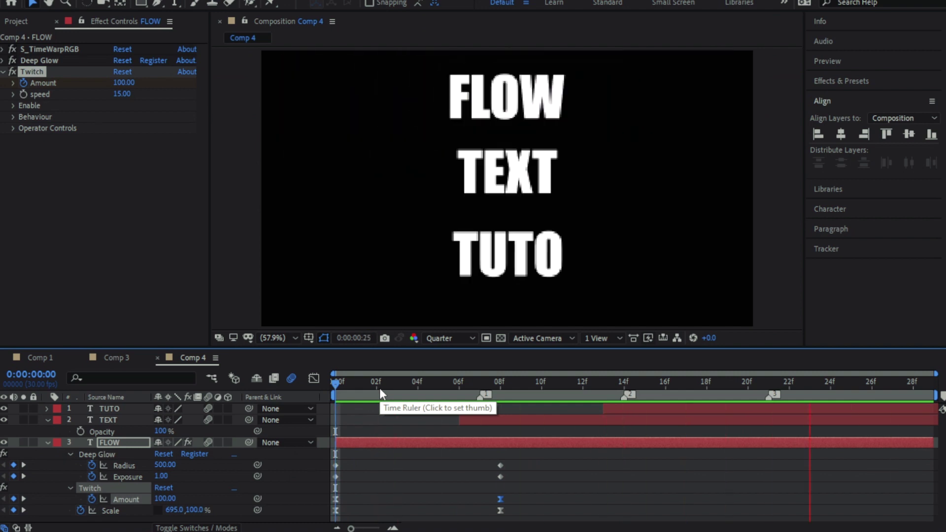
At frame 6, keyframe the TEXT layer's Scale with unlinked proportions and a horizontal value of 519%
left_click_drag(379, 388, 453, 392)
left_click(477, 419)
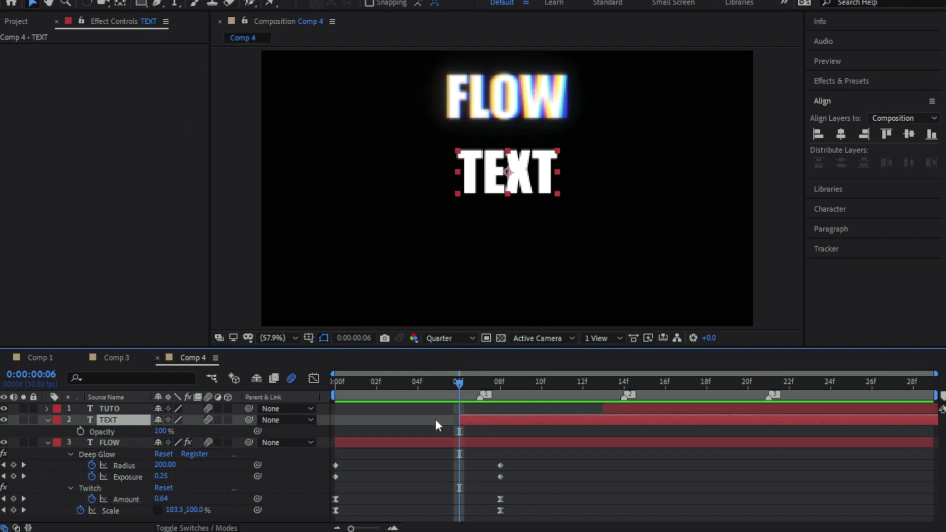
key("s")
left_click(80, 431)
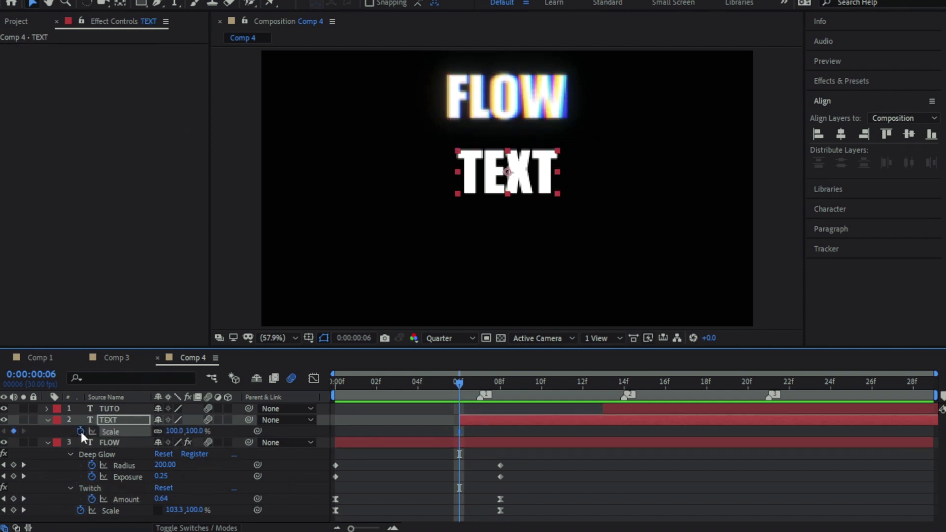
left_click(158, 430)
left_click_drag(174, 430, 462, 443)
At frame 15, reset the TEXT layer's Scale to 100%
left_click_drag(478, 381, 644, 381)
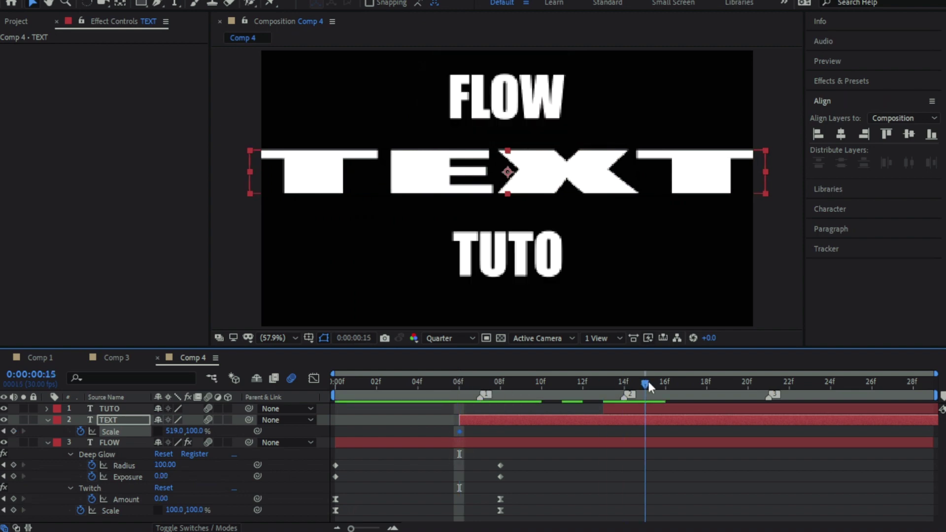
right_click(131, 427)
left_click(194, 361)
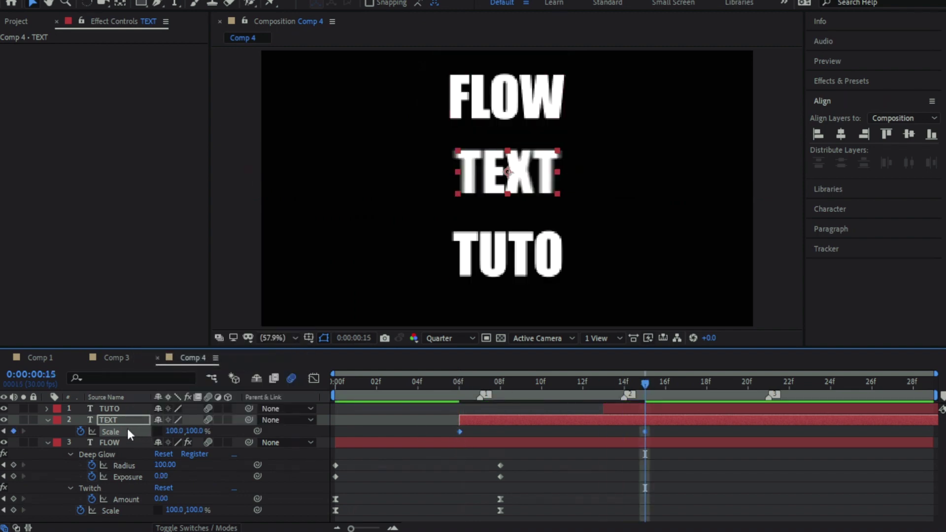
Ease TEXT's Scale keyframes, shape the horizontal curve to fall steeply after frame 6, and return to frame 6
left_click(314, 378)
left_click(480, 382)
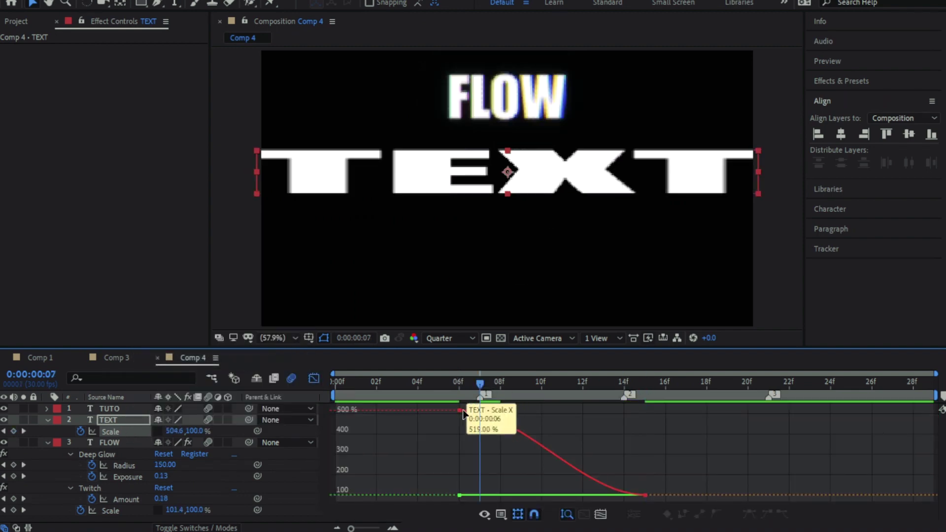
left_click(459, 410)
left_click_drag(521, 495, 472, 493)
left_click(423, 384)
left_click_drag(424, 386, 451, 415)
left_click(314, 378)
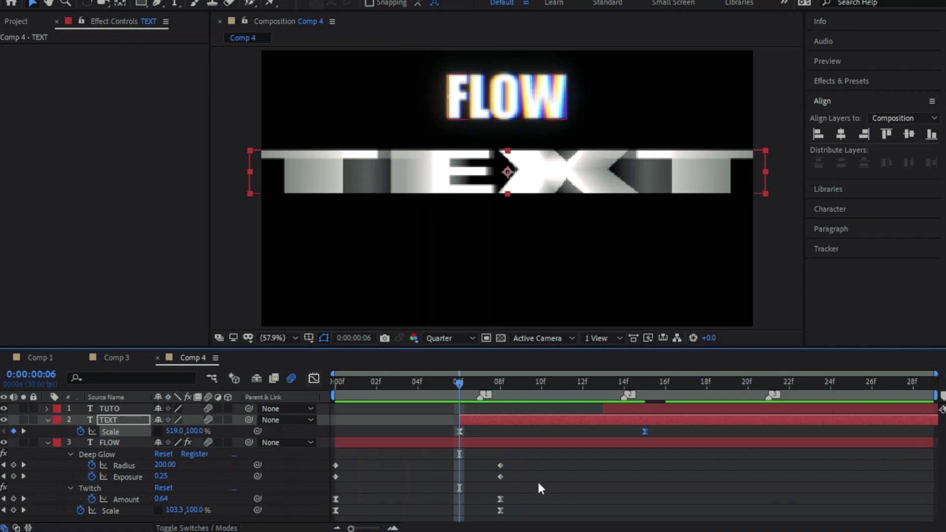
Copy FLOW's Deep Glow Radius and Exposure keyframes onto TEXT at frame 6 and enable Unmult on TEXT's Deep Glow
left_click_drag(530, 459, 340, 485)
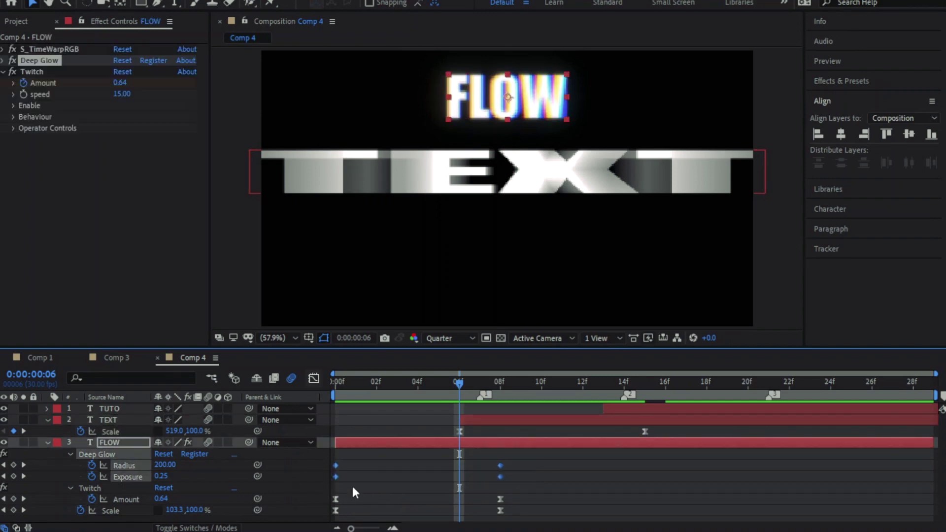
left_click(486, 420)
key("ctrl+v")
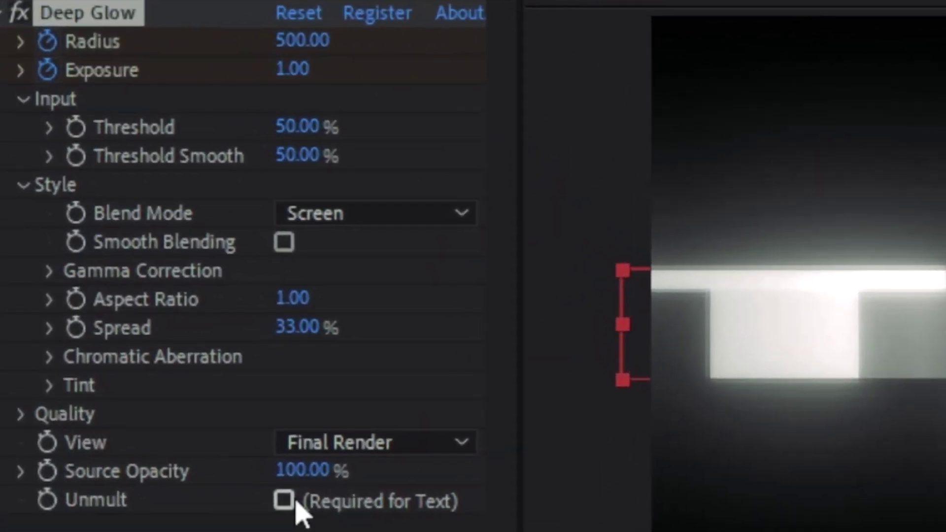
left_click(255, 455)
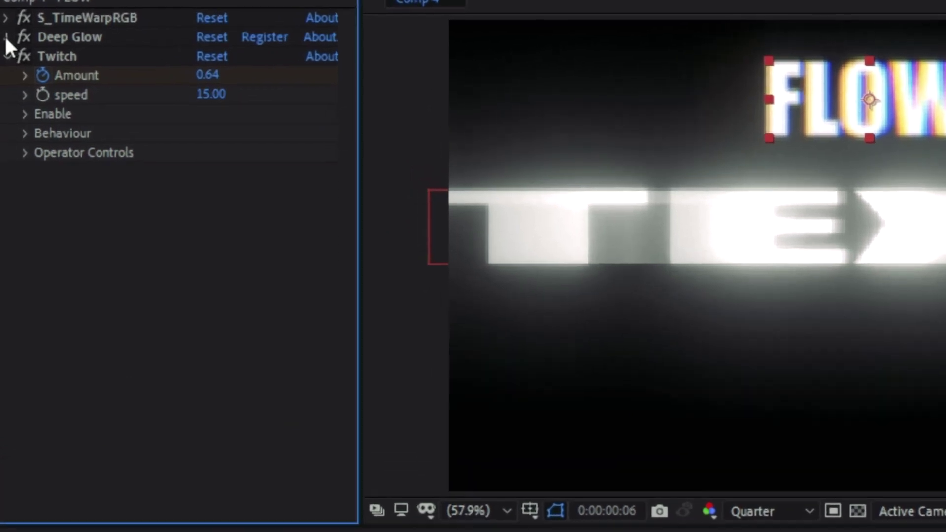
left_click(6, 36)
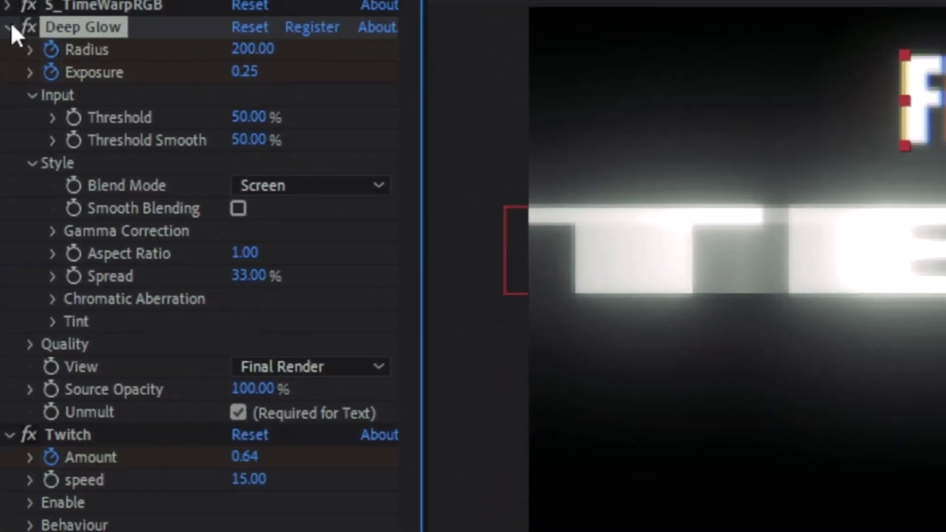
left_click(14, 9)
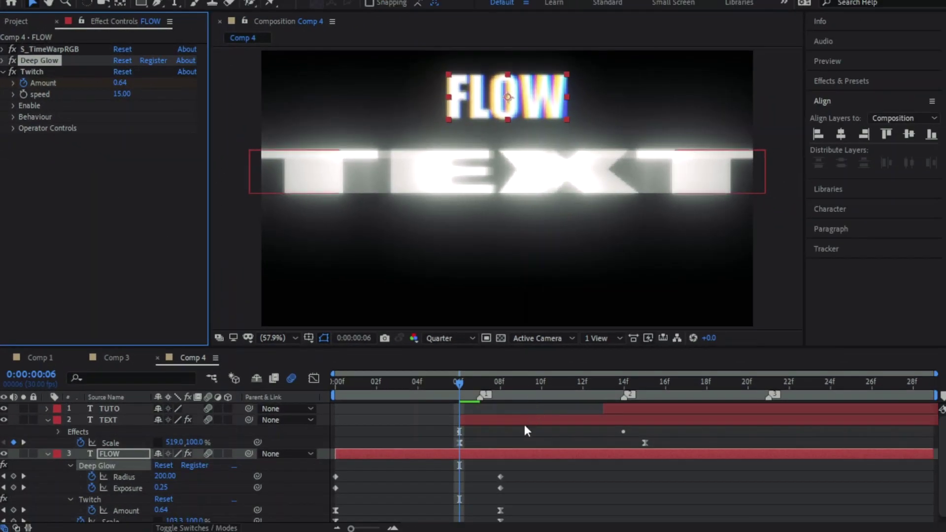
Copy FLOW's Twitch Amount keyframes onto the TEXT layer at frame 6
scroll(492, 465, "down", 1)
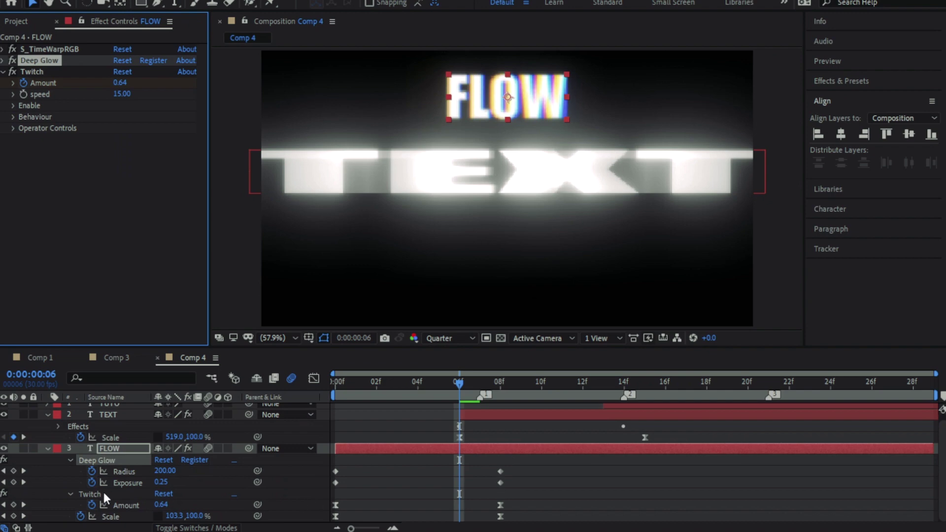
left_click(124, 505)
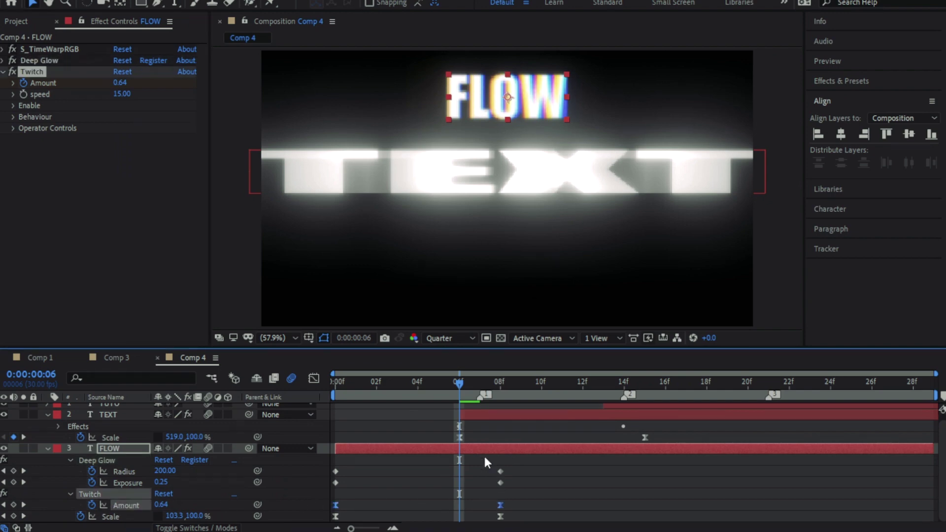
left_click(485, 409)
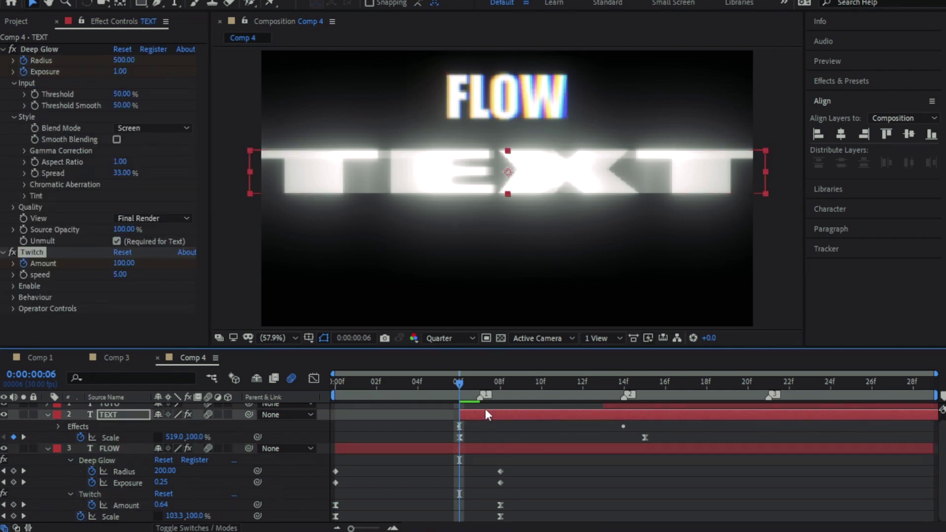
key("ctrl+v")
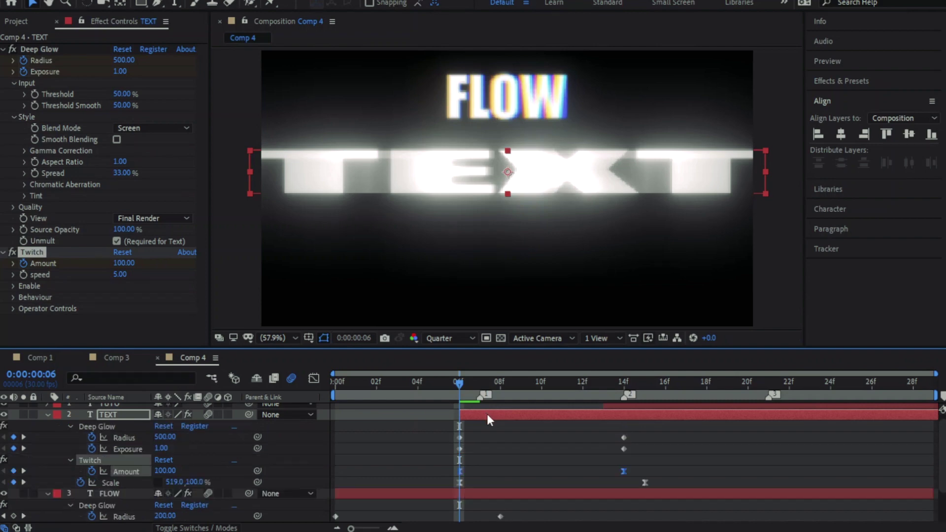
Split the TEXT layer at frames 7, 8, 9 and 10 into consecutive one-frame pieces with a long remainder
left_click(510, 453)
left_click(485, 387)
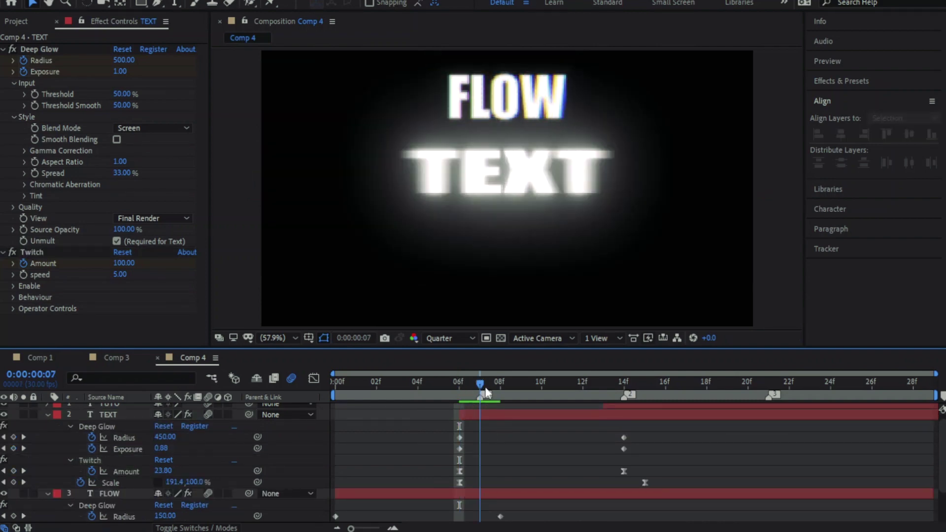
key("space")
key("space")
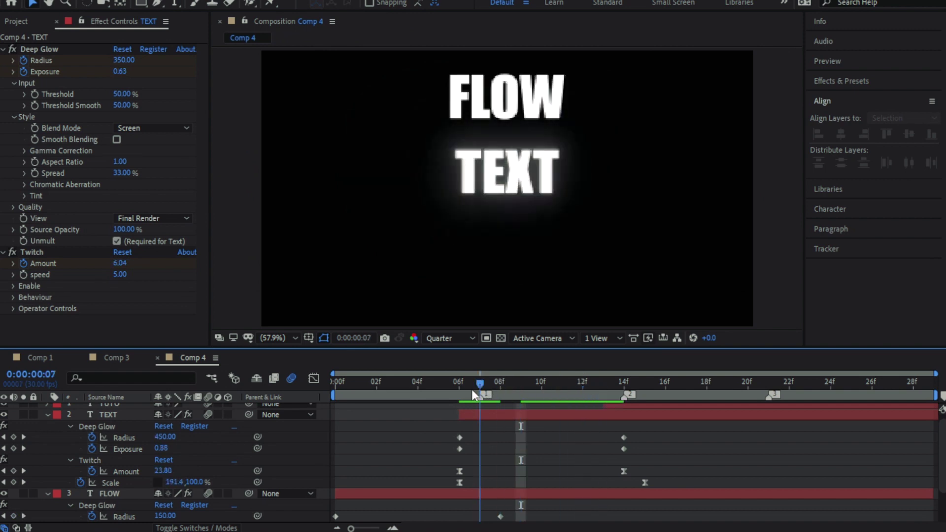
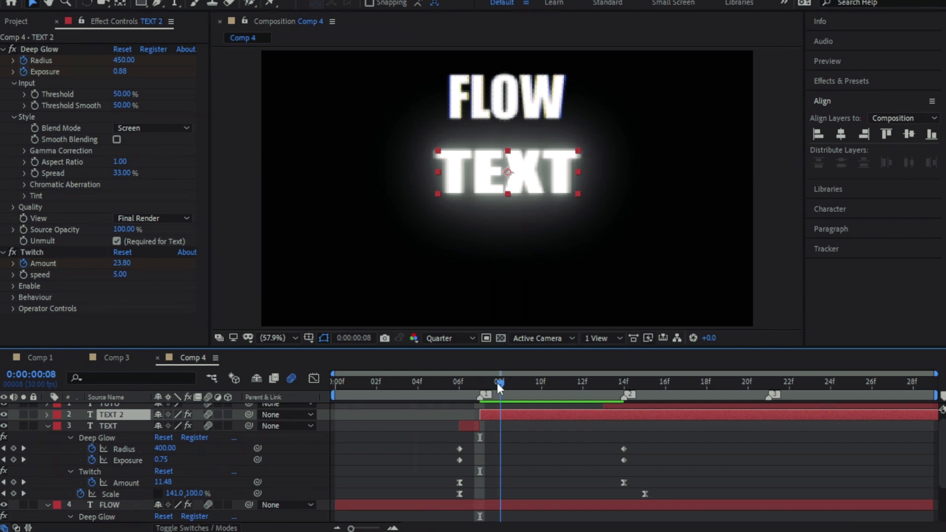
left_click(498, 383)
key("ctrl+shift+d")
left_click(526, 383)
key("ctrl+shift+d")
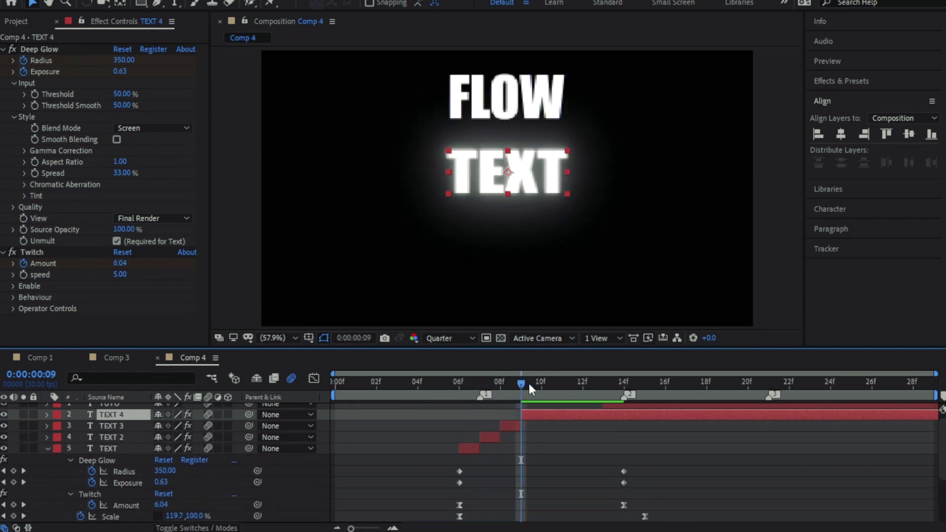
left_click(540, 383)
key("ctrl+shift+d")
Return to frame 6 and collapse the original TEXT layer's keyframed properties
left_click(481, 386)
left_click(458, 386)
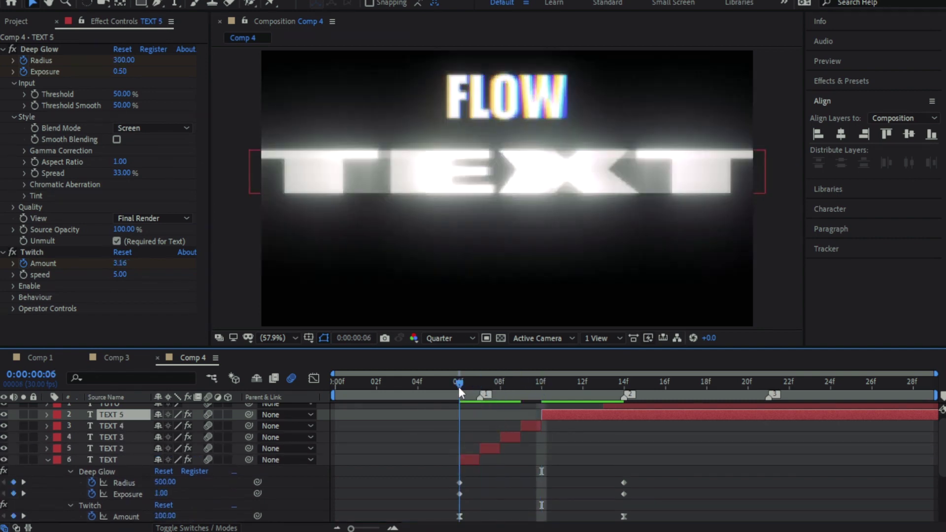
left_click(469, 458)
key("u")
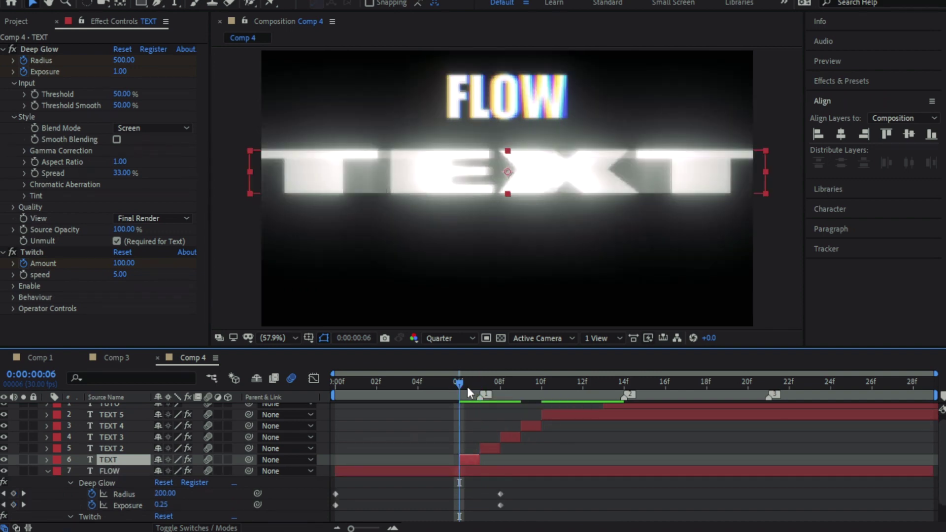
At frame 7, set the TEXT 2 piece's characters to no fill so only their outline is used
left_click_drag(467, 386, 478, 387)
left_click(492, 447)
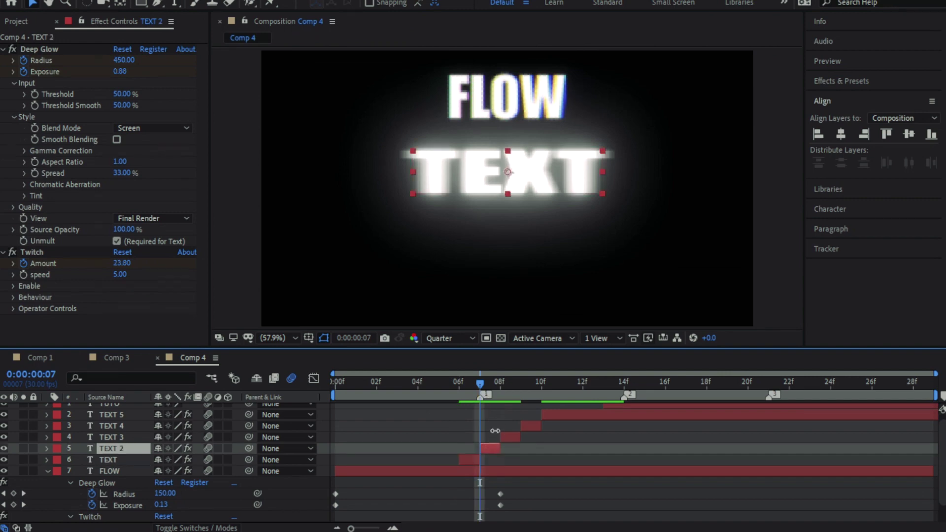
left_click(813, 102)
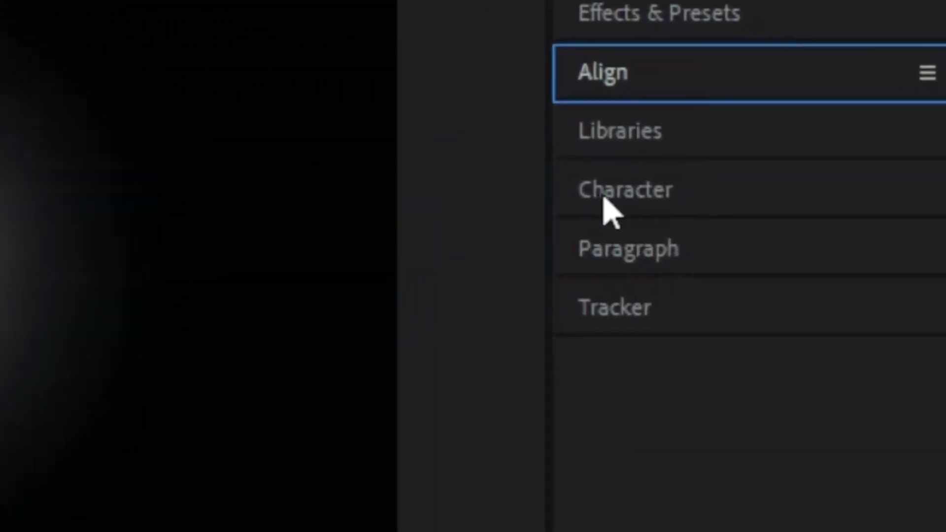
left_click(604, 198)
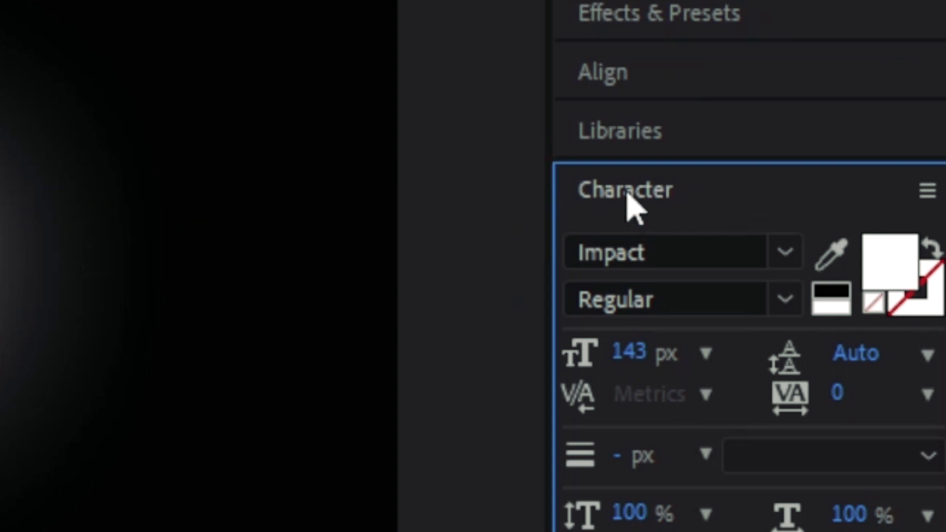
left_click(869, 310)
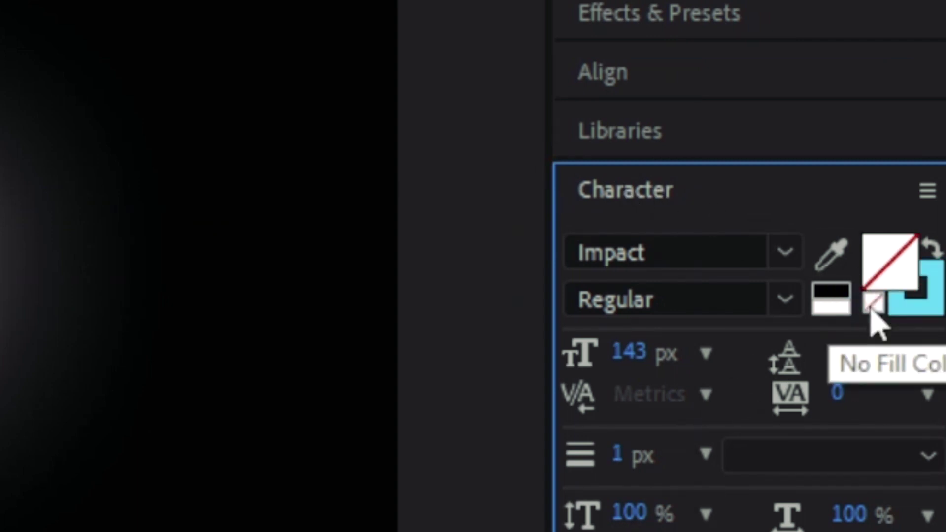
Change the TEXT 2 piece's stroke color to magenta
left_click(908, 325)
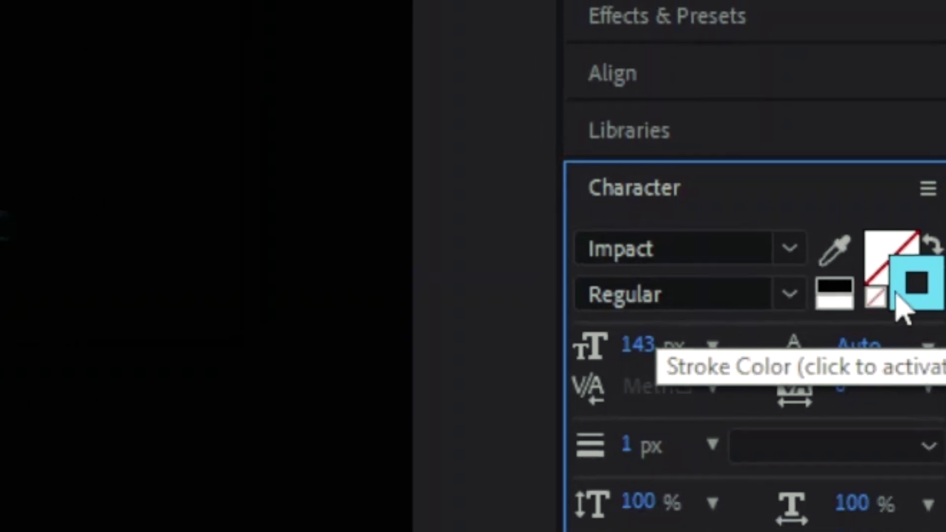
left_click(895, 302)
left_click(284, 338)
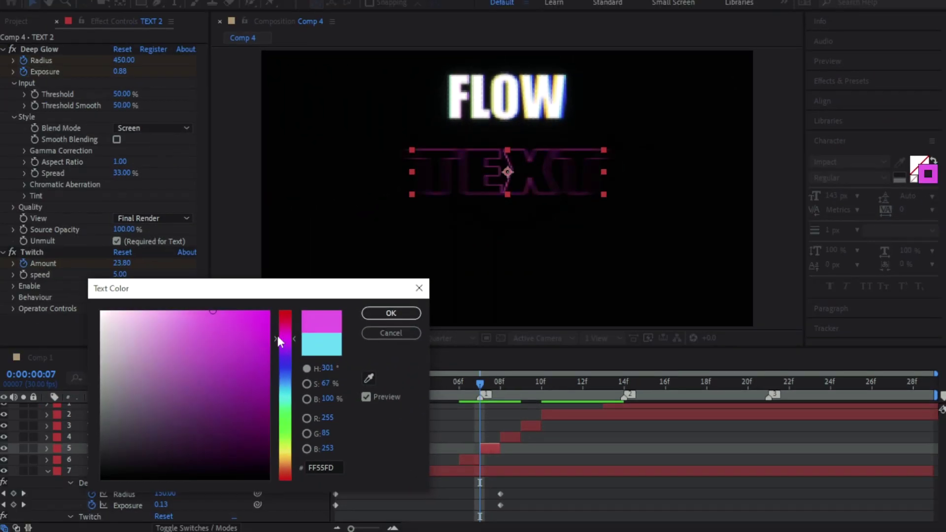
left_click_drag(283, 341, 224, 333)
left_click(284, 335)
left_click(377, 315)
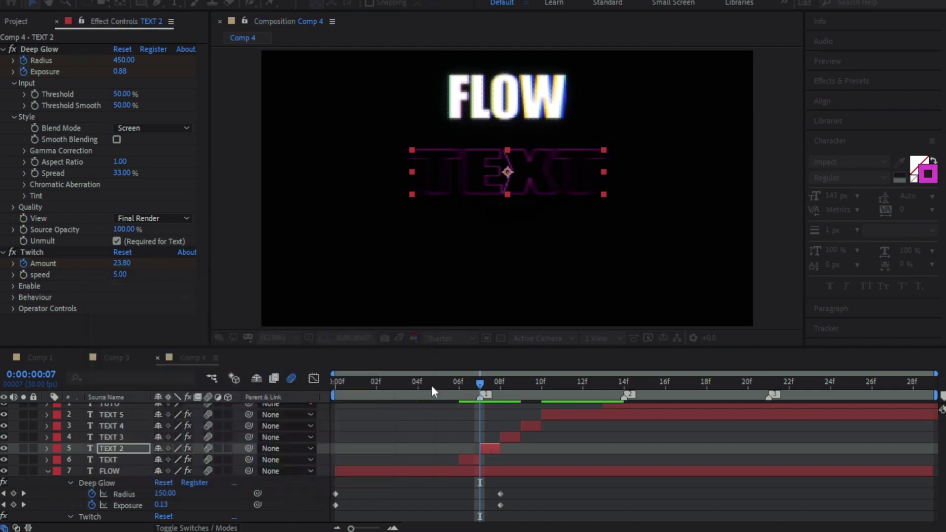
At frame 8, apply the Find Edges effect to the TEXT 3 piece
left_click_drag(477, 385, 501, 389)
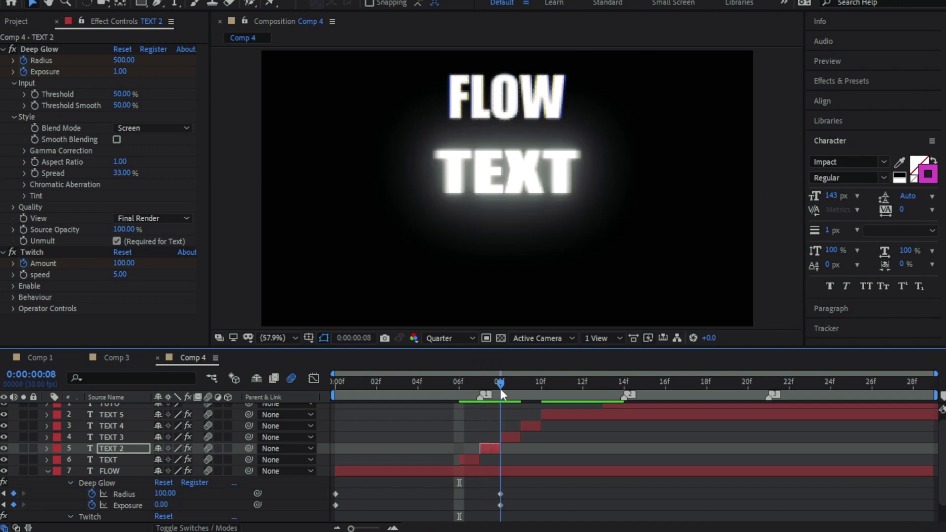
left_click(510, 435)
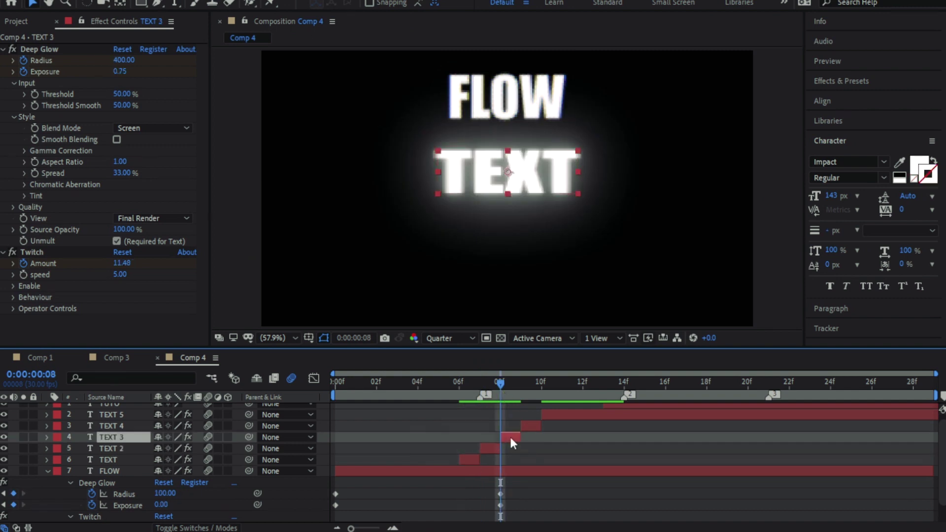
key("ctrl+space")
type("find")
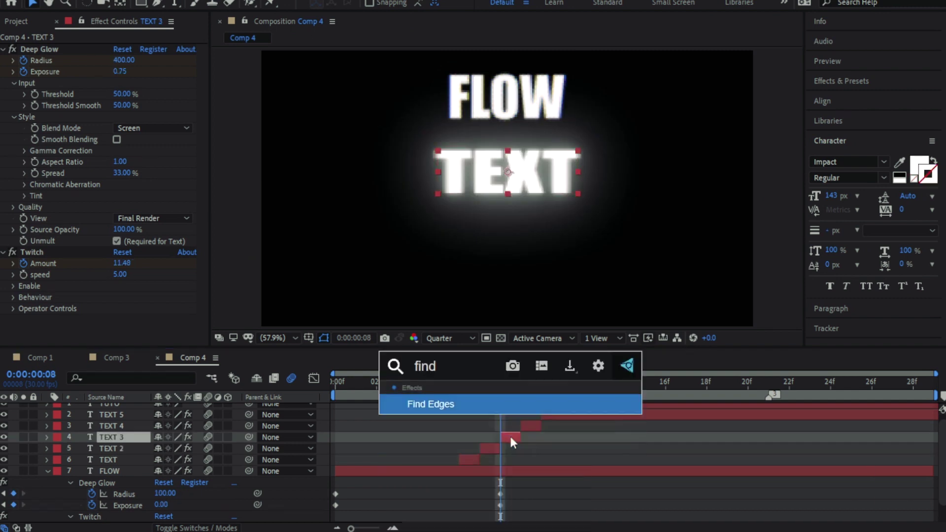
key("Return")
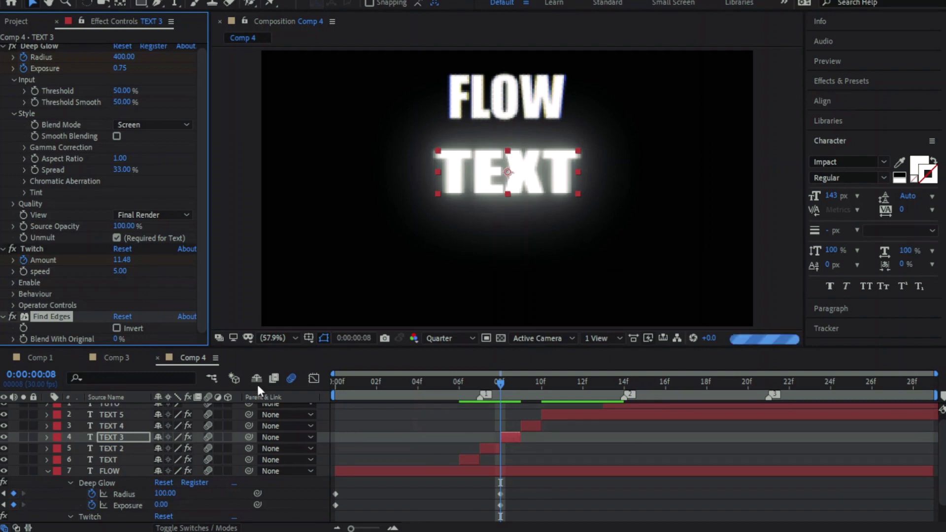
At frame 9, apply the Tint effect to the TEXT 4 piece and map white to light red FF7C7C
left_click_drag(495, 382, 518, 386)
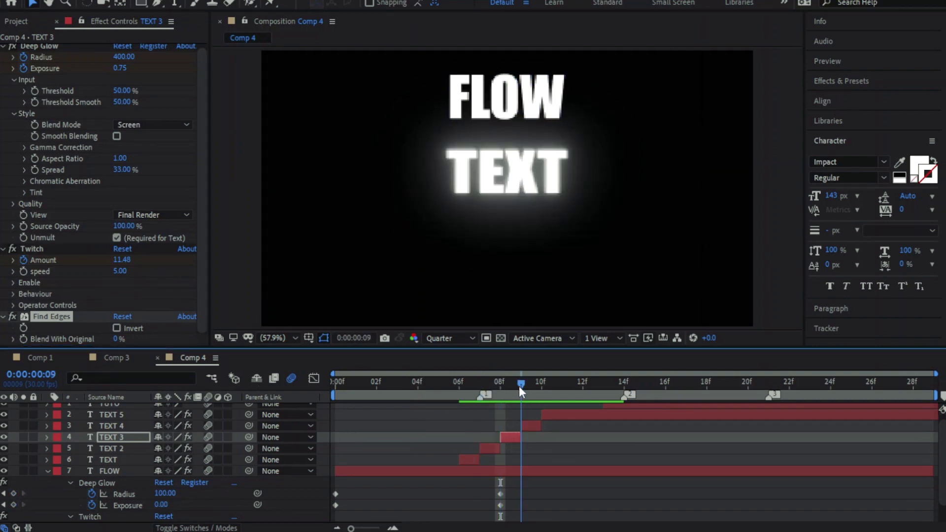
left_click(529, 424)
key("ctrl+space")
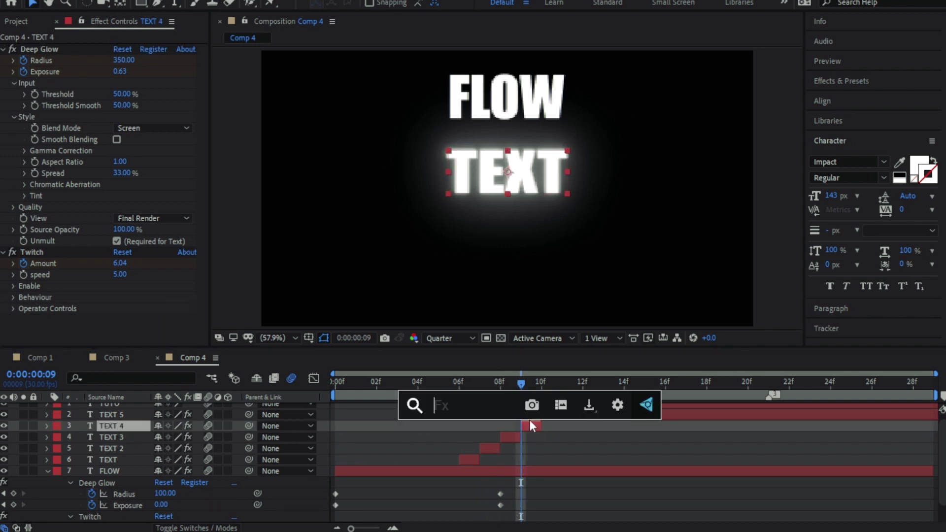
type("tint")
key("Up")
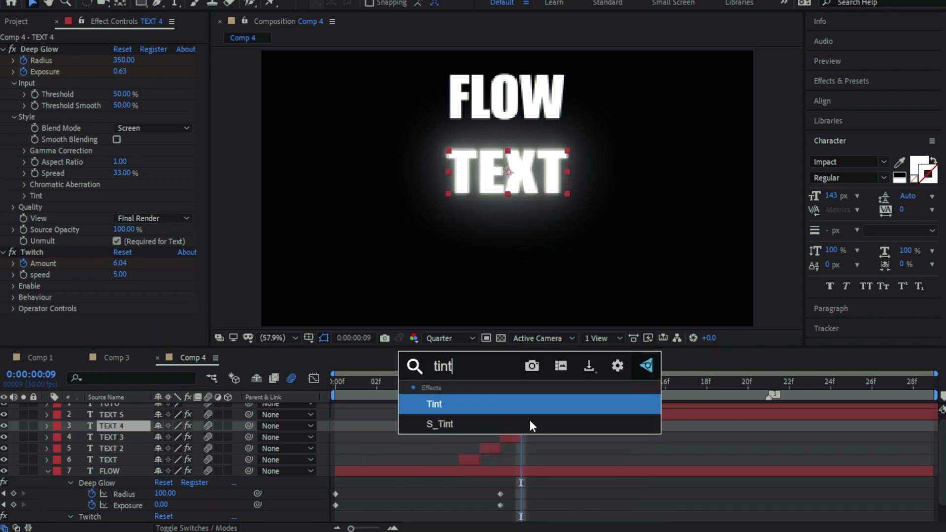
key("Return")
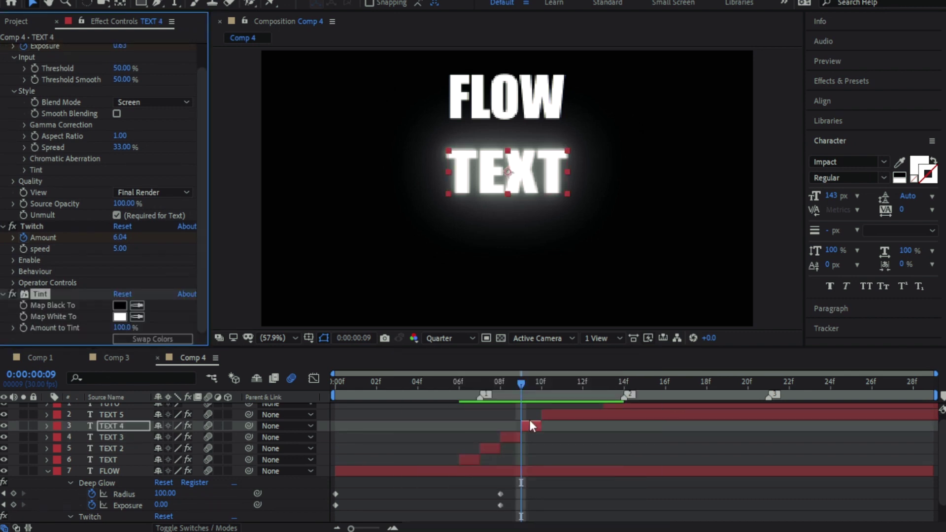
left_click(120, 317)
left_click_drag(192, 320, 187, 306)
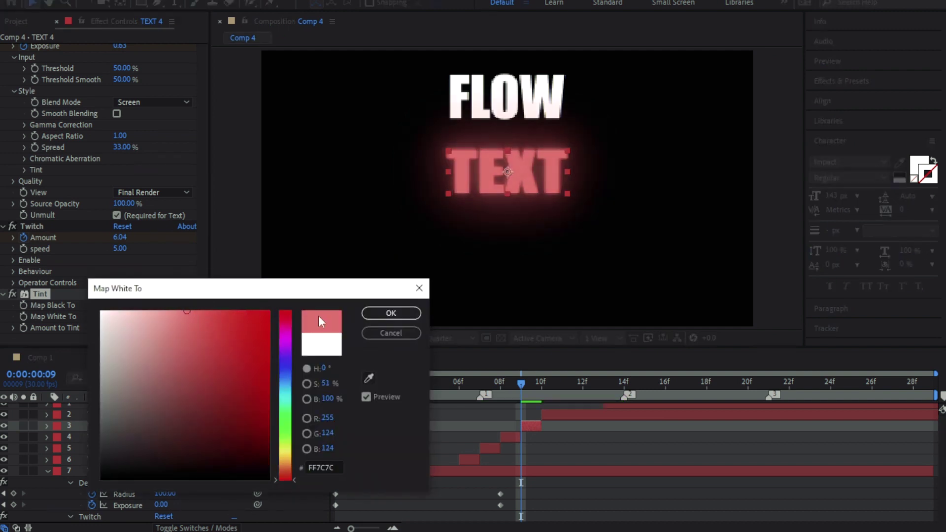
left_click(384, 314)
At frame 13, start keyframing the TUTO layer's Scale and unlink its horizontal and vertical proportions
left_click_drag(527, 384, 601, 383)
key("Page_Up")
key("Page_Up")
scroll(610, 499, "up", 1)
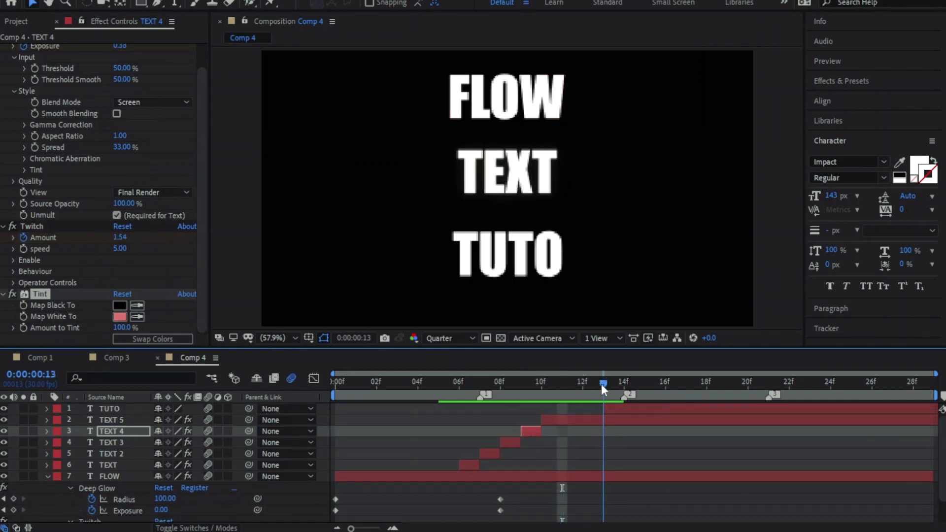
left_click(620, 409)
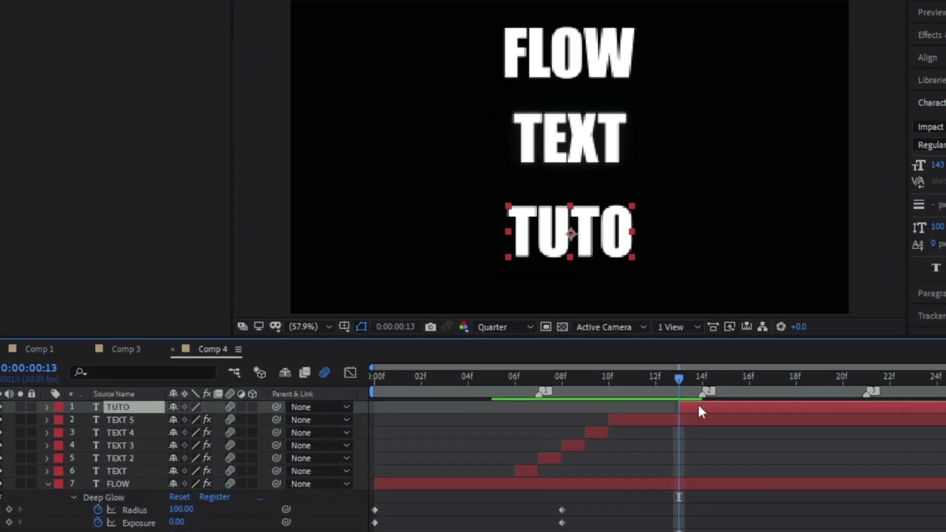
key("s")
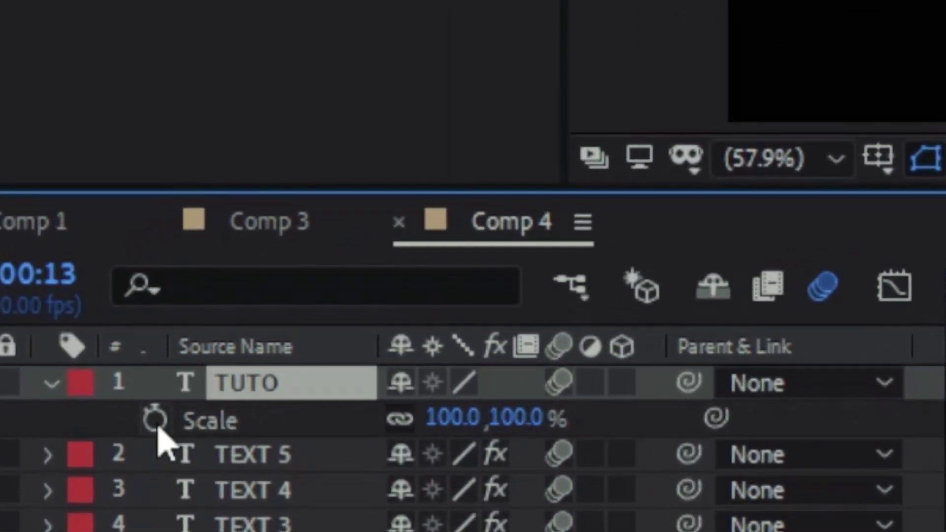
left_click(156, 420)
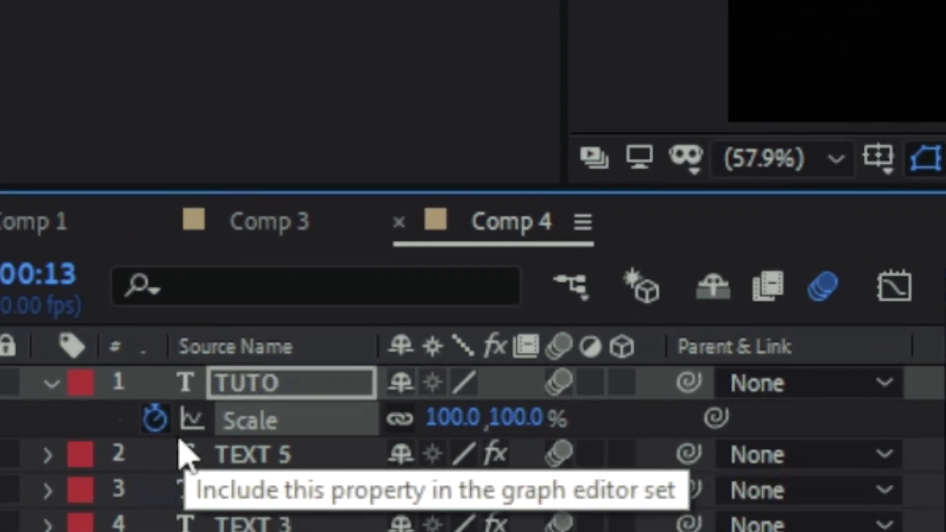
left_click(397, 425)
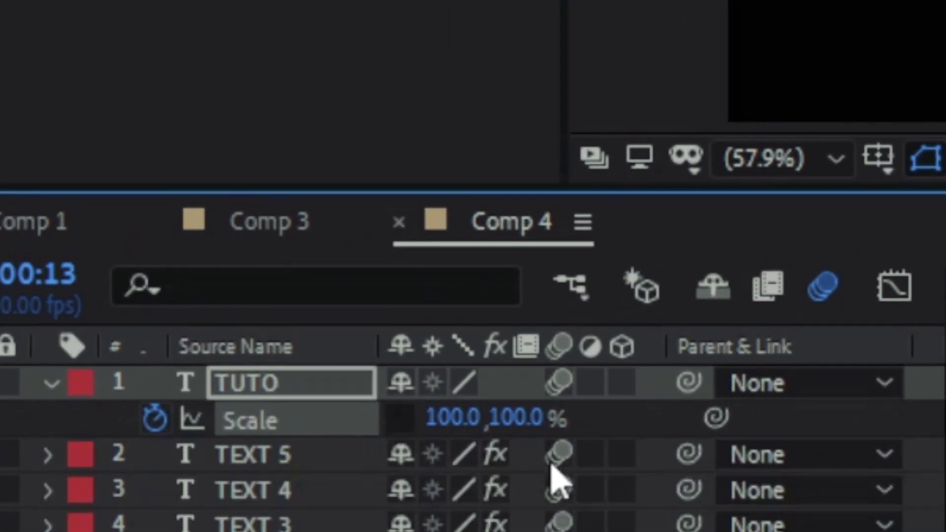
Stretch TUTO's Scale to 197% horizontally and 612% vertically at frame 13, and reset it to 100% at frame 22
left_click_drag(515, 418, 914, 417)
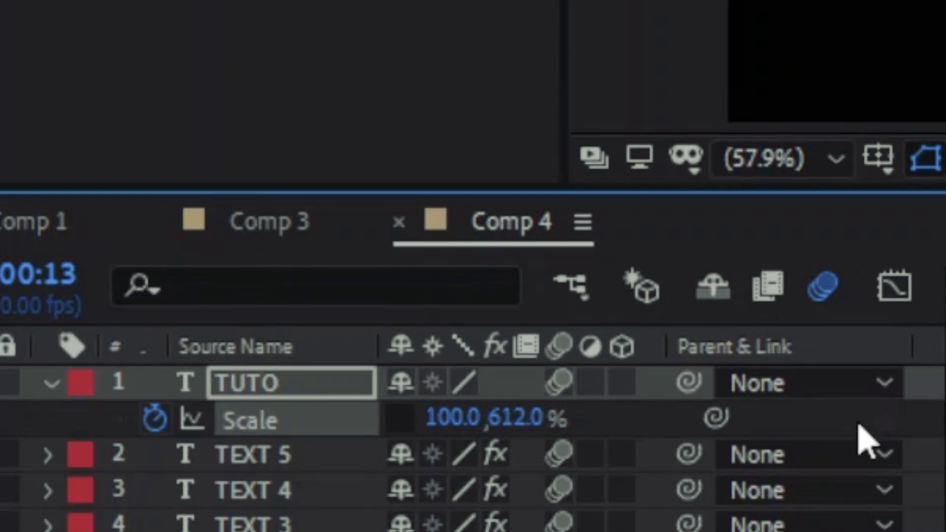
left_click_drag(460, 417, 788, 434)
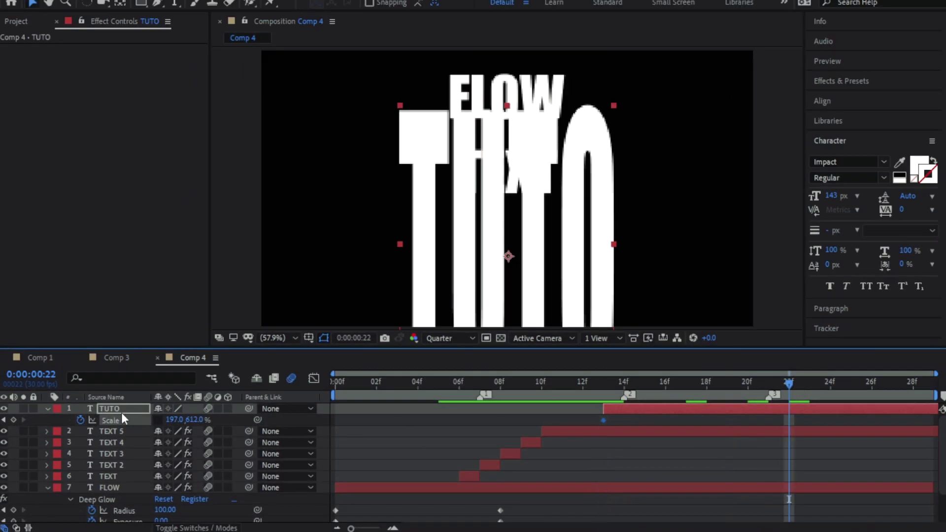
right_click(115, 419)
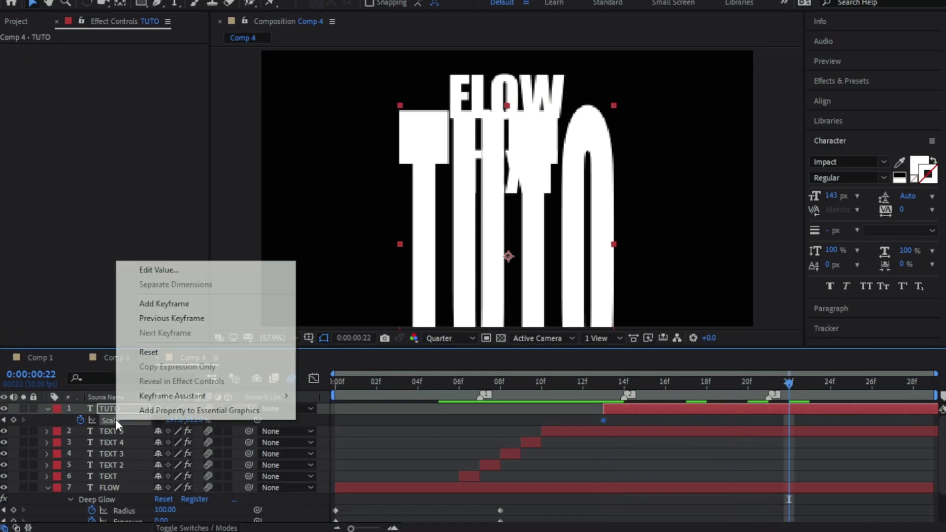
left_click(164, 351)
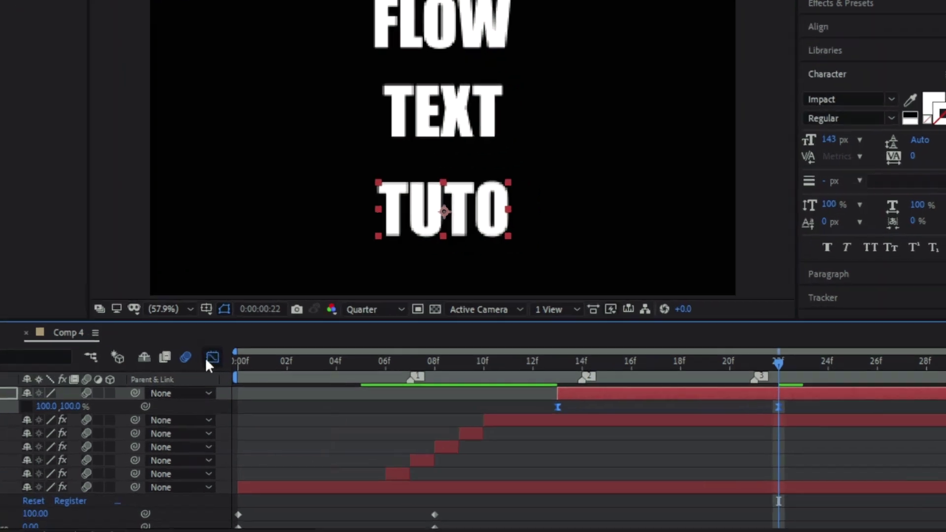
Ease TUTO's Scale keyframes and shape both dimension curves to drop steeply after frame 13 and flatten toward frame 22
left_click(313, 377)
left_click(385, 340)
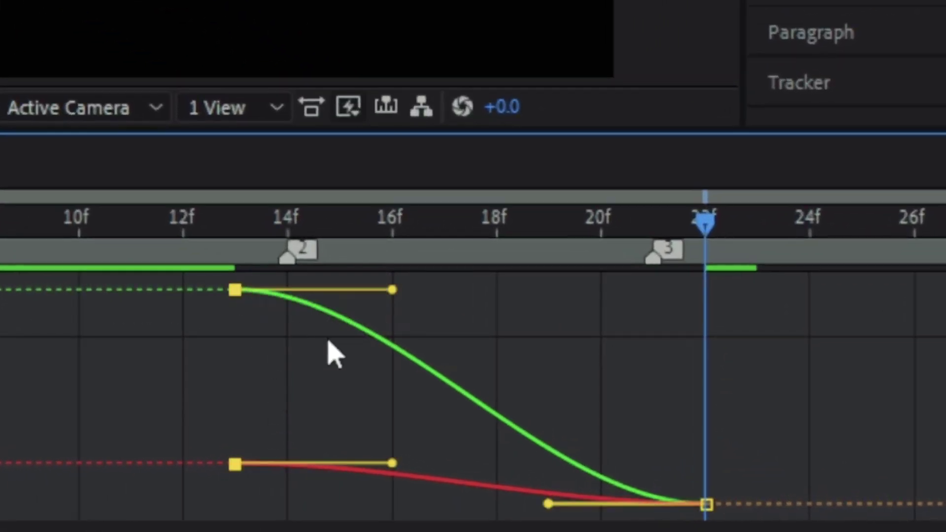
left_click_drag(392, 291, 99, 468)
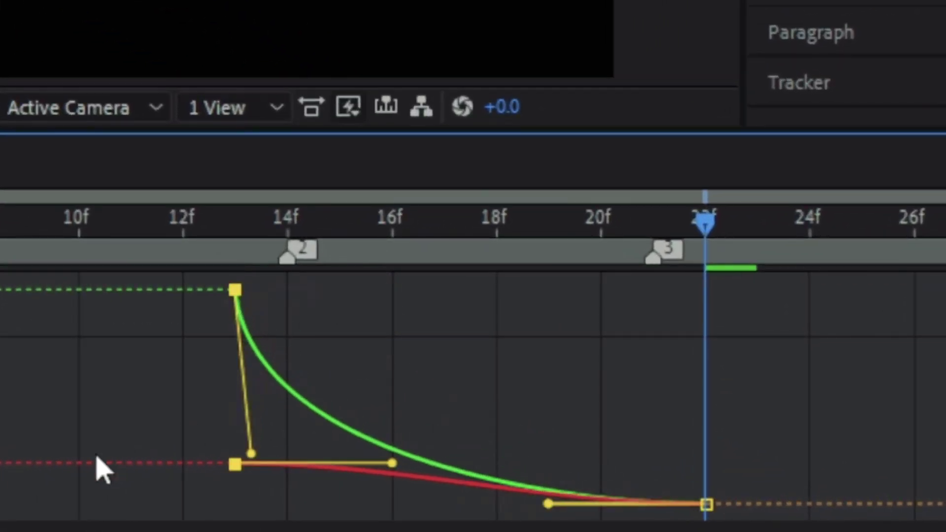
left_click_drag(549, 503, 276, 500)
left_click_drag(391, 464, 261, 501)
left_click_drag(548, 503, 254, 500)
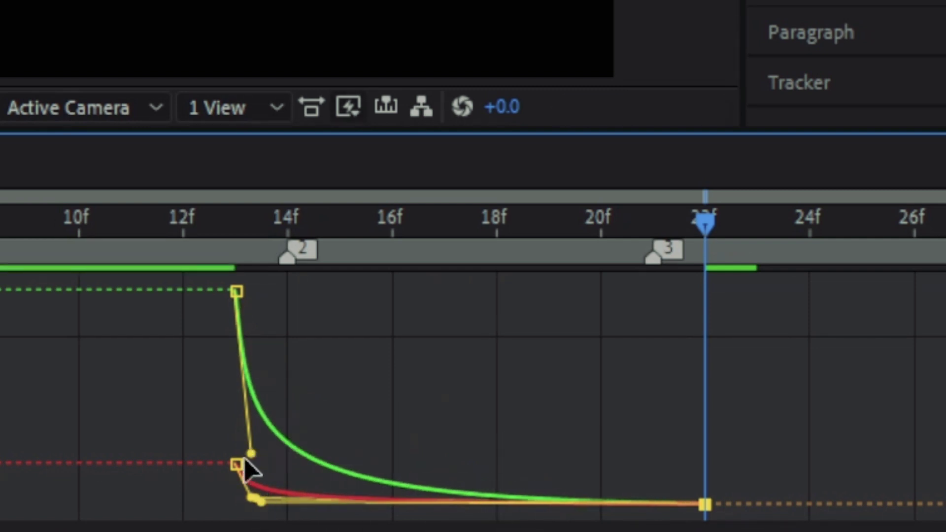
left_click_drag(244, 457, 217, 507)
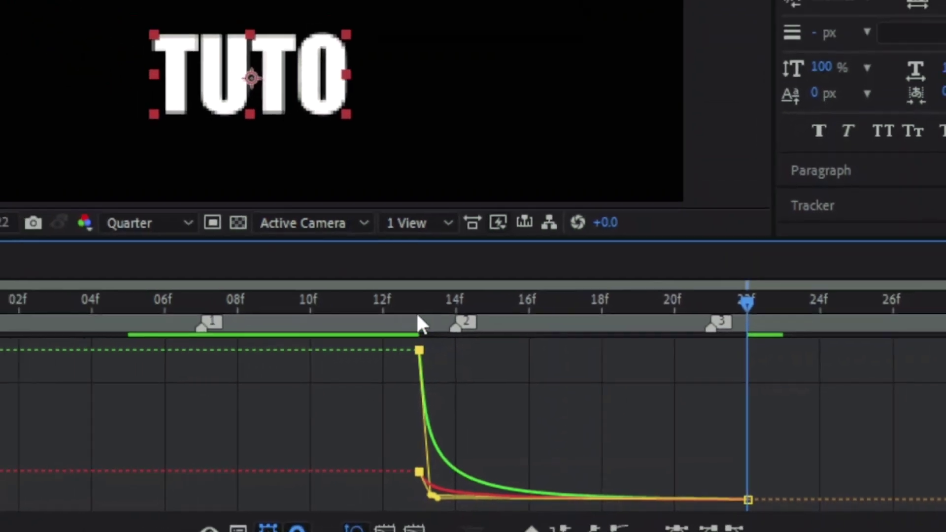
At frame 13, copy the FLOW layer's Deep Glow Radius and Exposure keyframes onto the TUTO layer and enable Unmult
left_click_drag(416, 316, 606, 392)
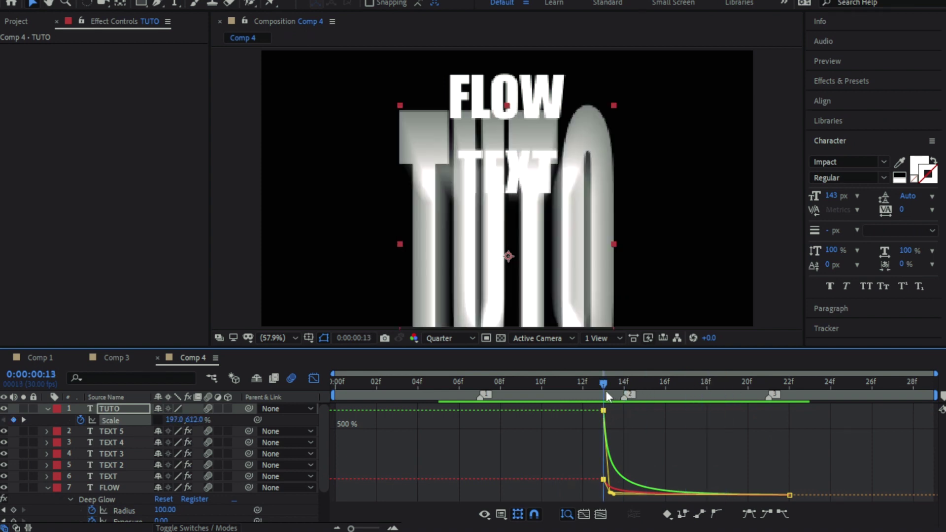
left_click(314, 378)
left_click(631, 418)
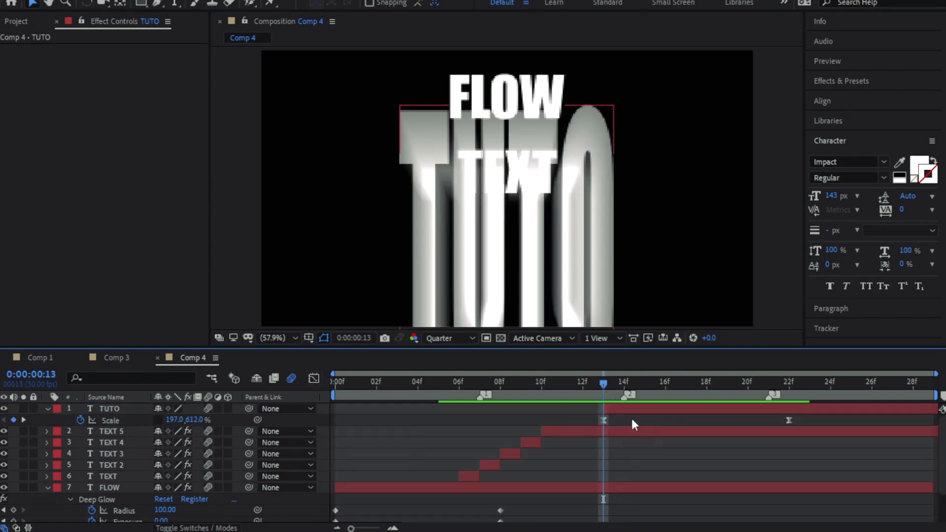
scroll(456, 449, "down", 1)
left_click_drag(526, 469, 327, 497)
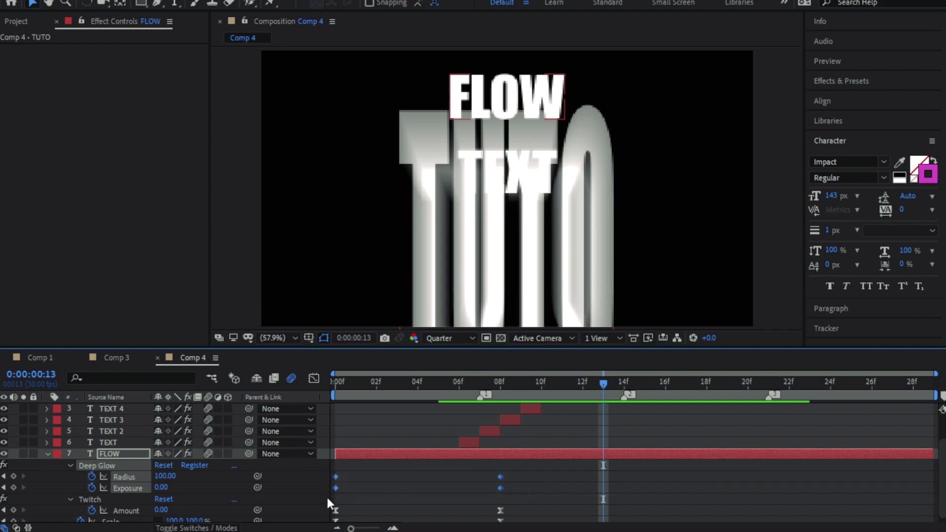
scroll(606, 493, "up", 1)
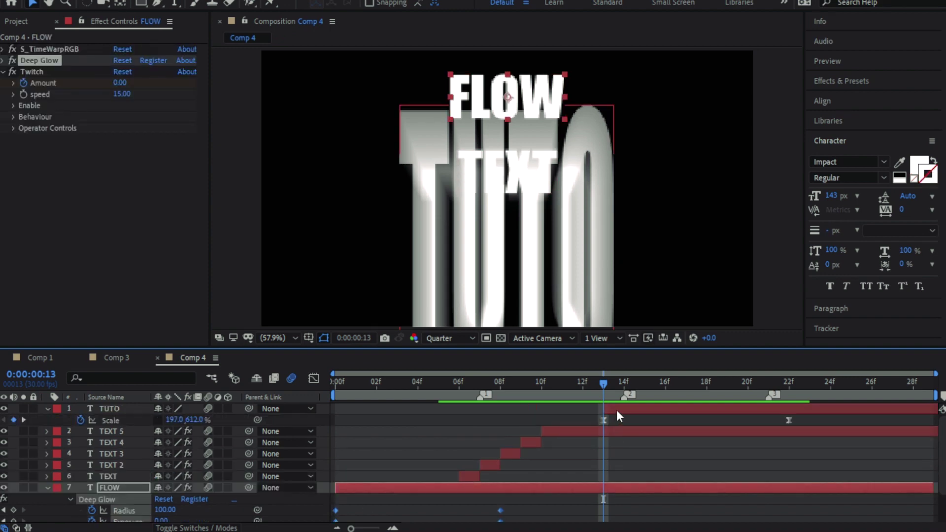
left_click(618, 412)
key("ctrl+v")
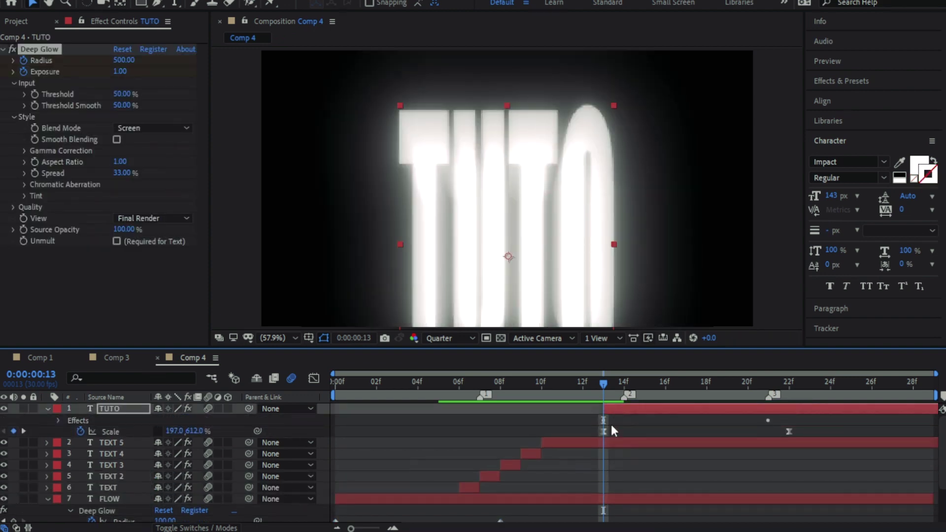
left_click(116, 241)
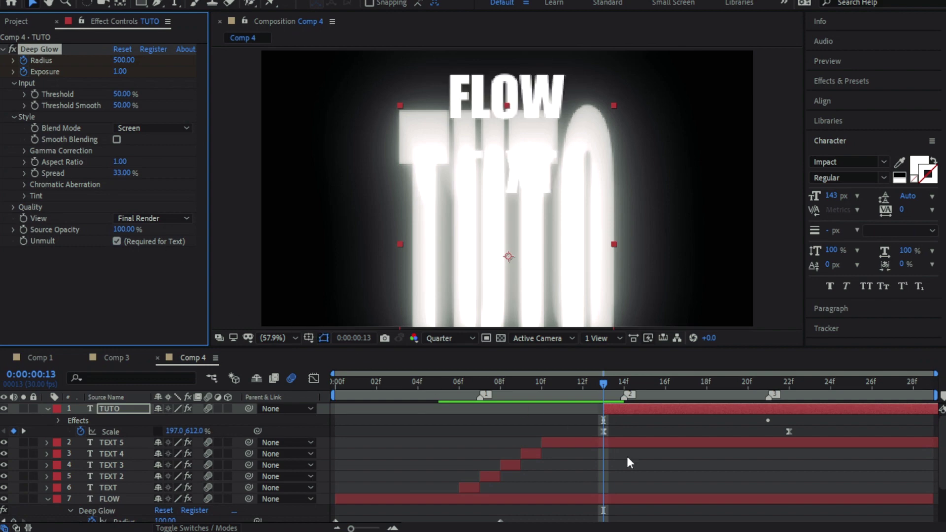
Copy the FLOW layer's Twitch Amount keyframes onto the TUTO layer at frame 13 and scrub through the result
left_click(645, 465)
scroll(492, 473, "down", 2)
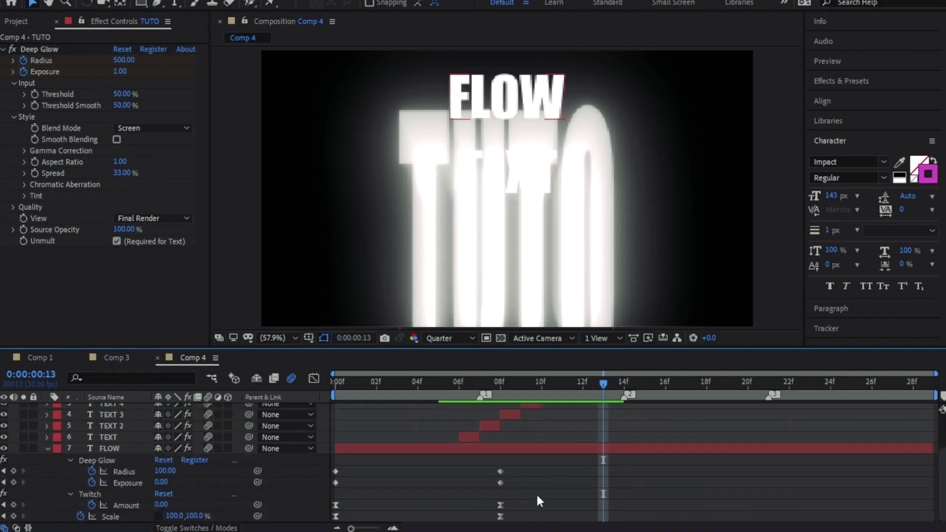
left_click_drag(513, 502, 332, 508)
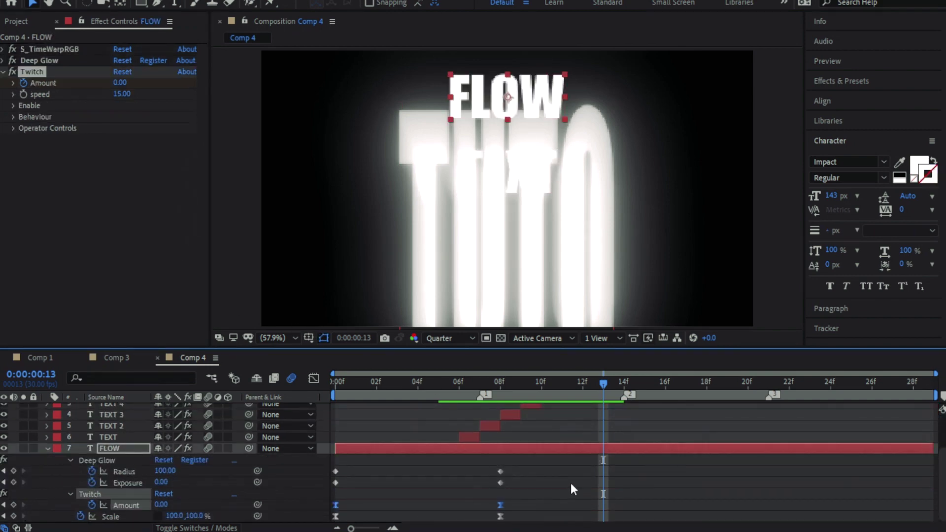
scroll(599, 488, "up", 2)
left_click(618, 412)
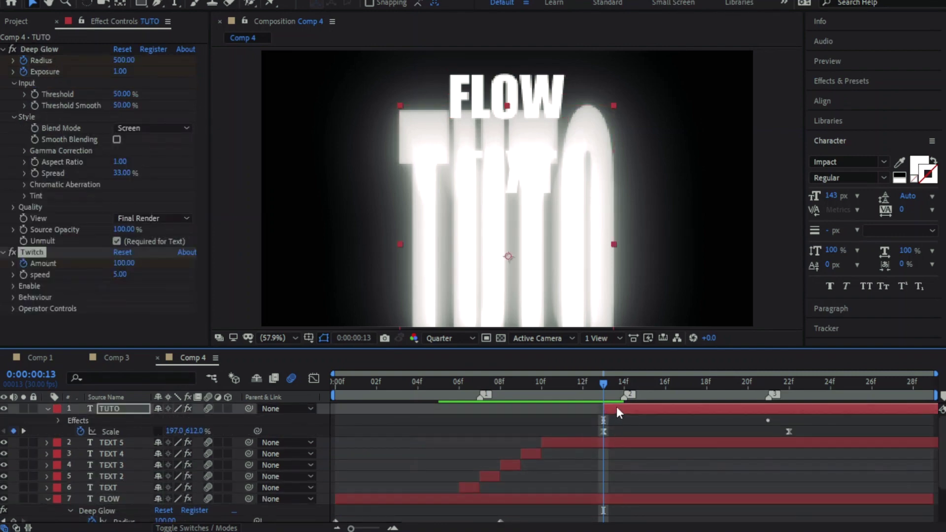
key("ctrl+v")
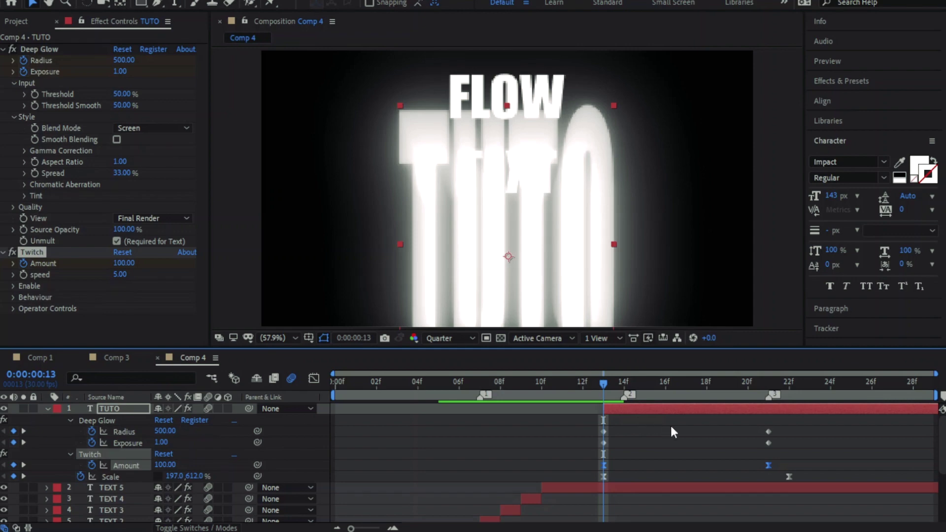
left_click(682, 457)
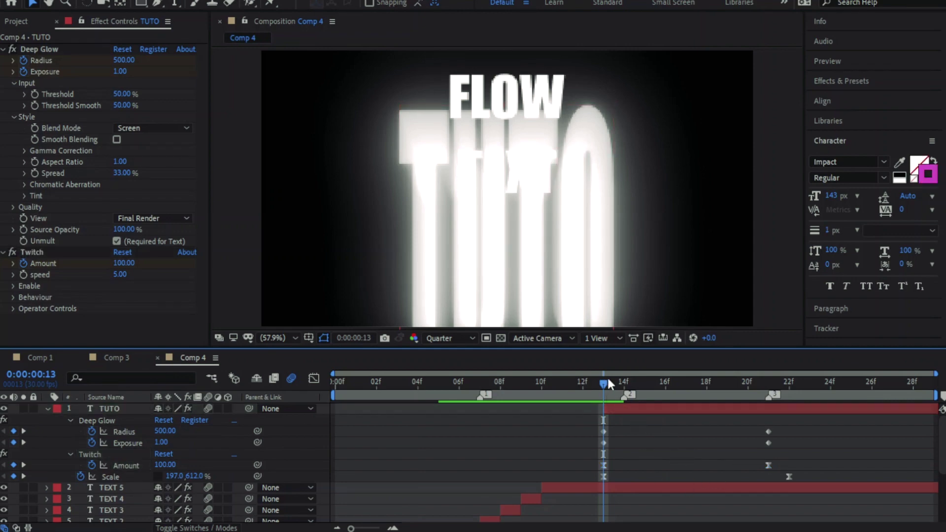
left_click_drag(607, 379, 765, 387)
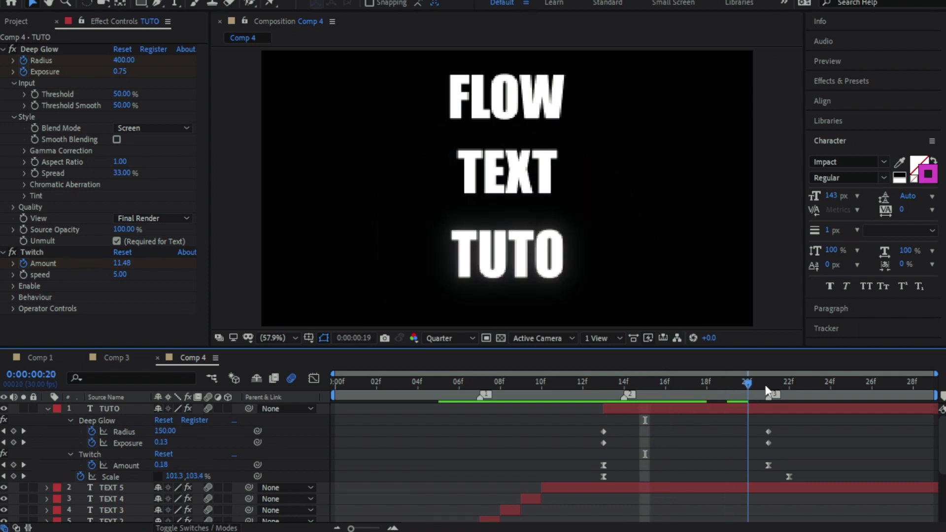
Collapse the TUTO layer's properties and split it at frames 14, 15, 16 and 17 into one-frame pieces
left_click(607, 388)
left_click(624, 409)
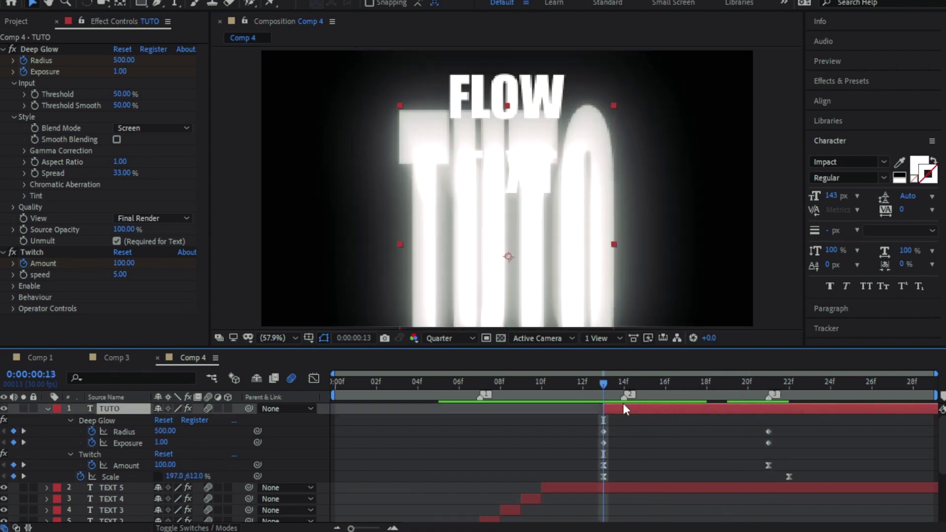
key("u")
left_click(625, 383)
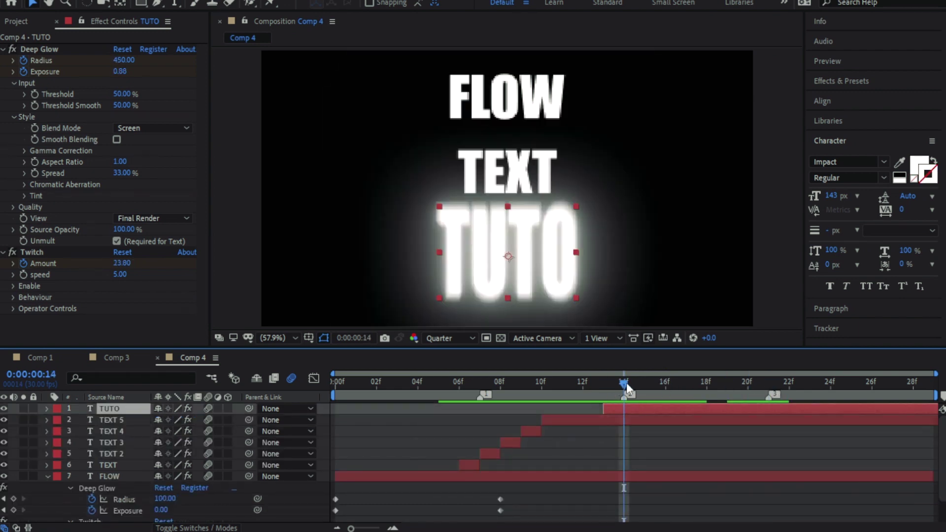
key("ctrl+shift+d")
left_click(640, 383)
key("ctrl+shift+d")
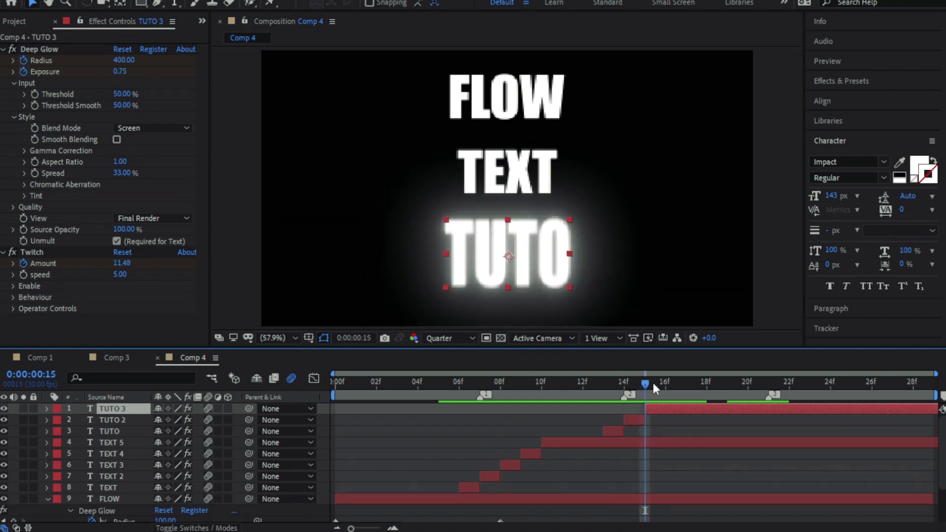
left_click(665, 383)
key("ctrl+shift+d")
left_click(684, 383)
key("ctrl+shift+d")
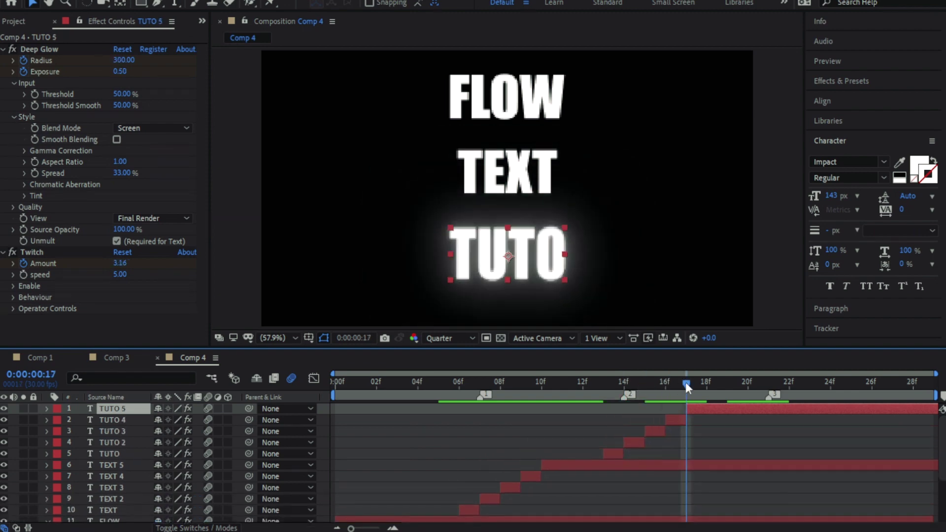
At frame 13, remove the first TUTO piece's fill and give it a 1 px light blue 55DDFF stroke
left_click_drag(684, 382, 608, 444)
left_click(613, 452)
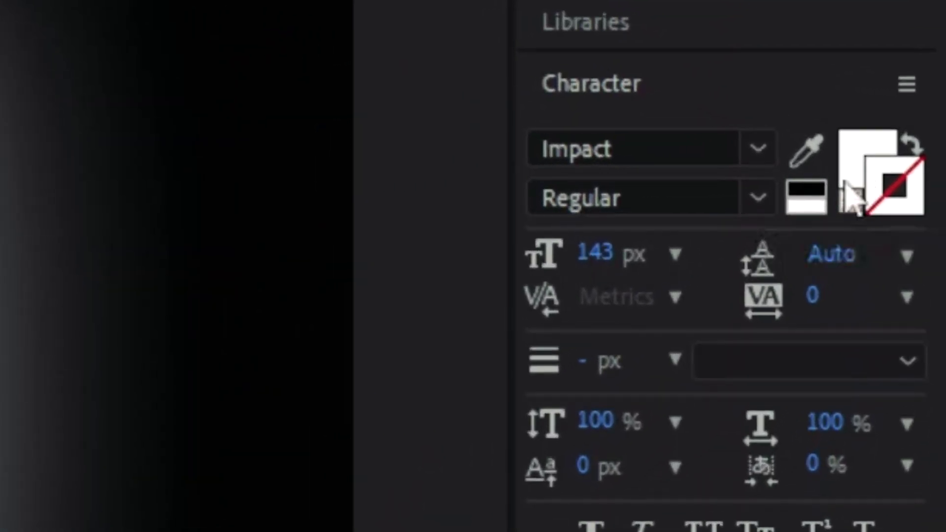
left_click(846, 185)
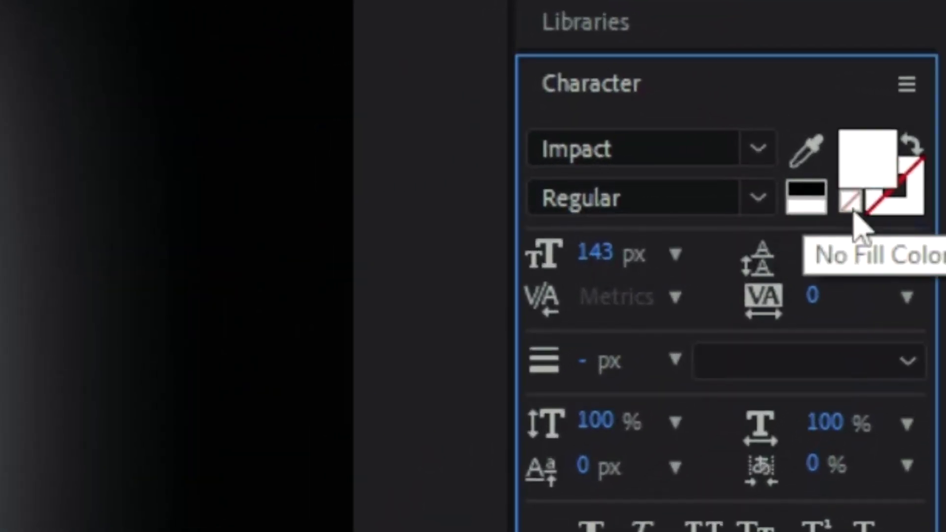
left_click(850, 202)
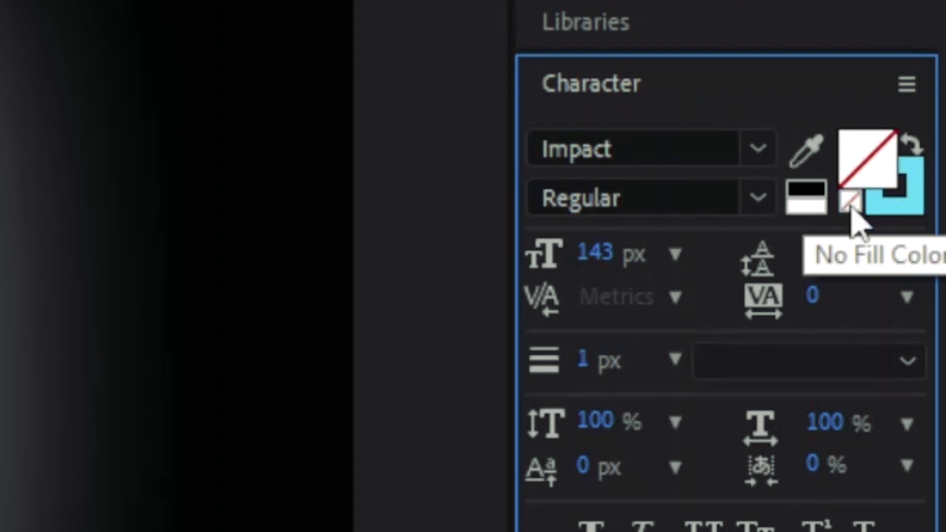
left_click(882, 212)
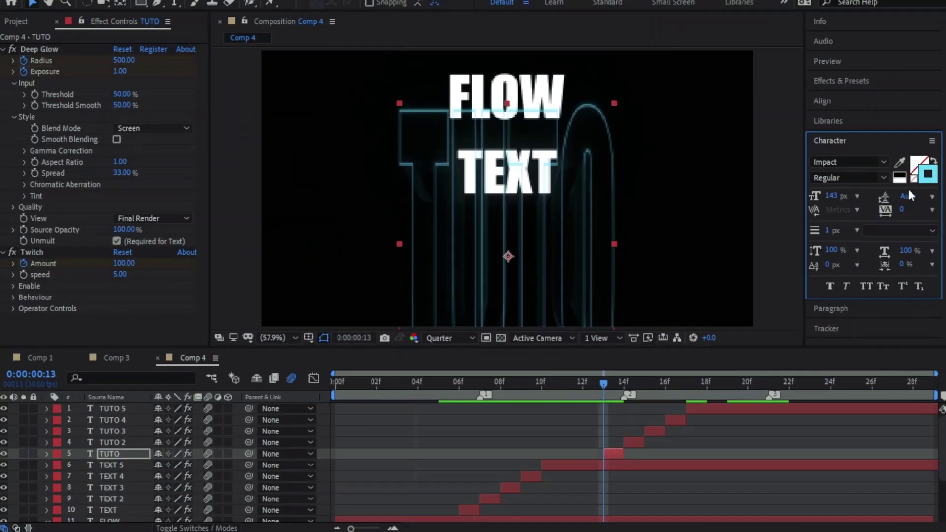
left_click(921, 181)
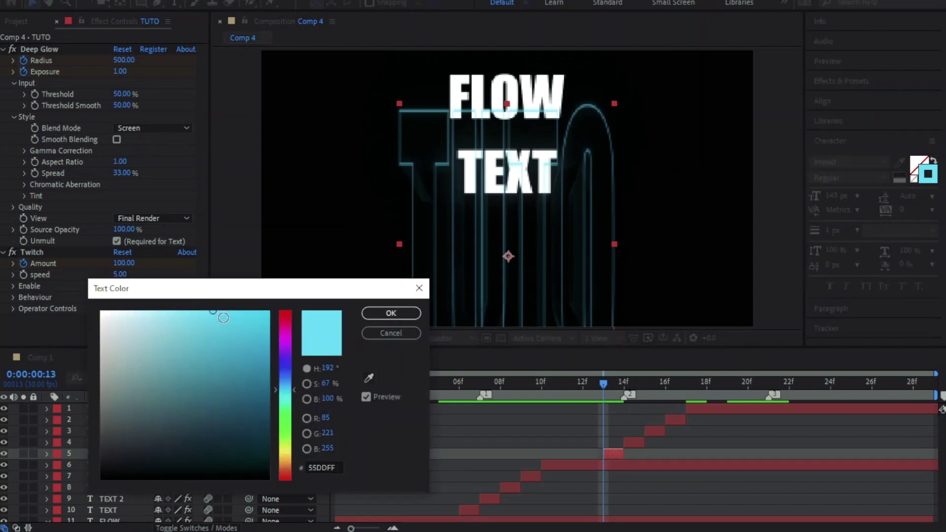
left_click(390, 313)
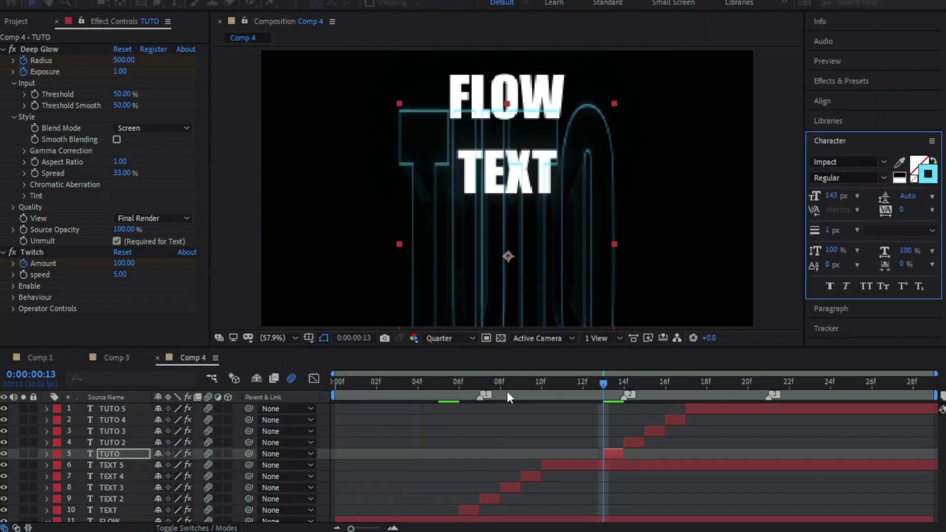
At frame 14, apply S_DistortRGB to the TUTO 2 piece with Amount 0.830 and Blur Lens 125
left_click(622, 384)
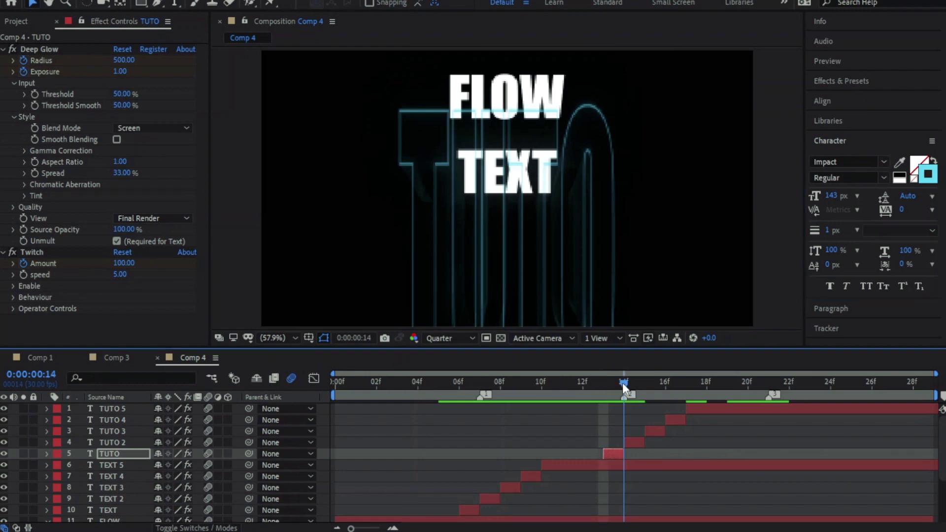
left_click(633, 443)
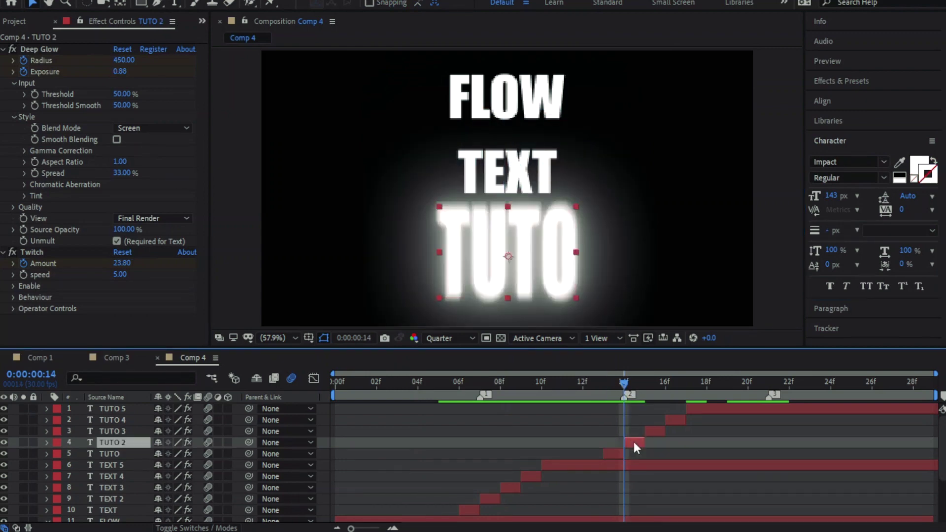
key("ctrl+space")
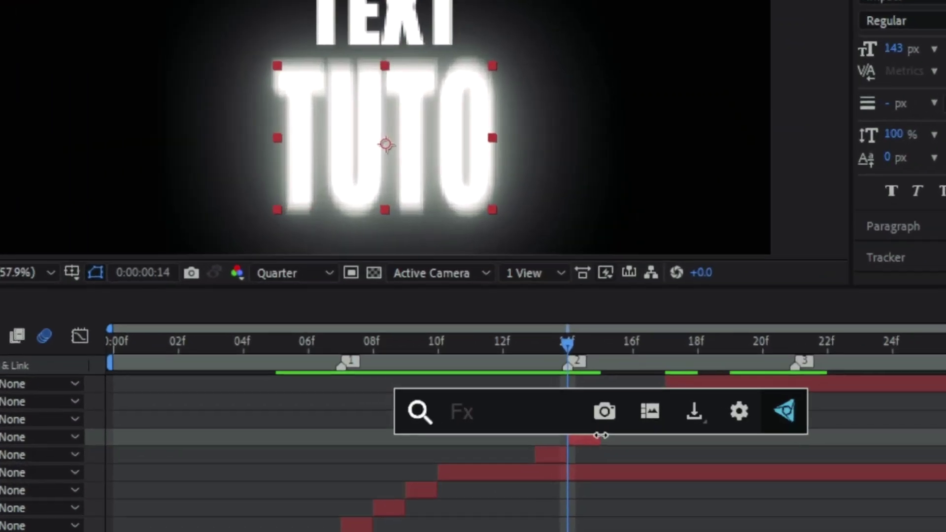
type("s_di")
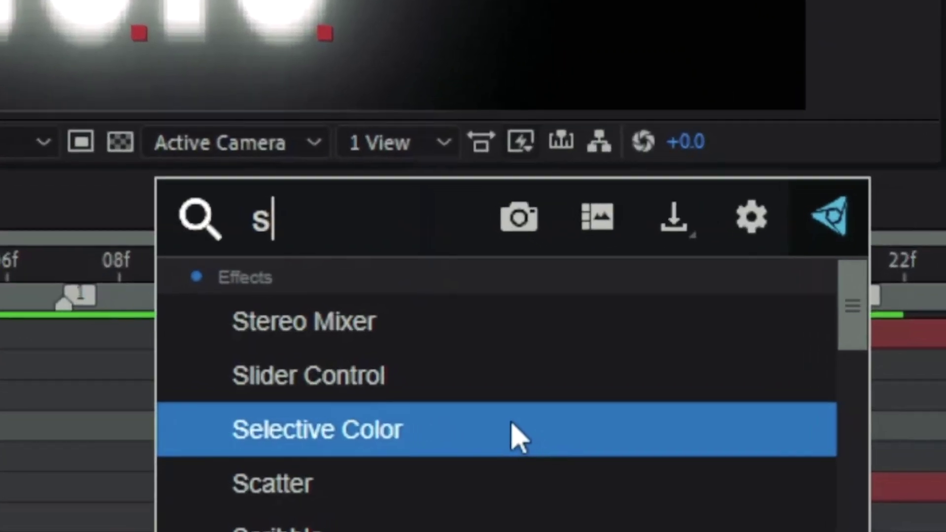
type("sto")
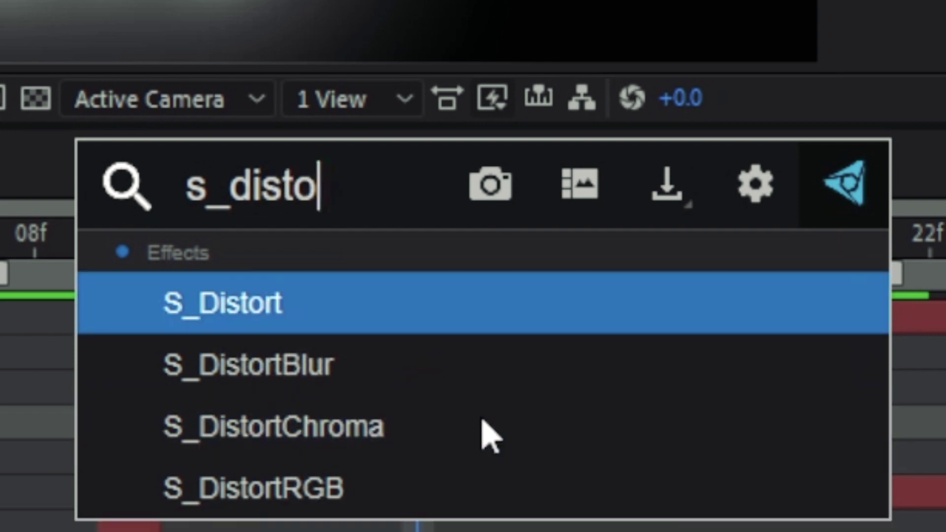
left_click(486, 433)
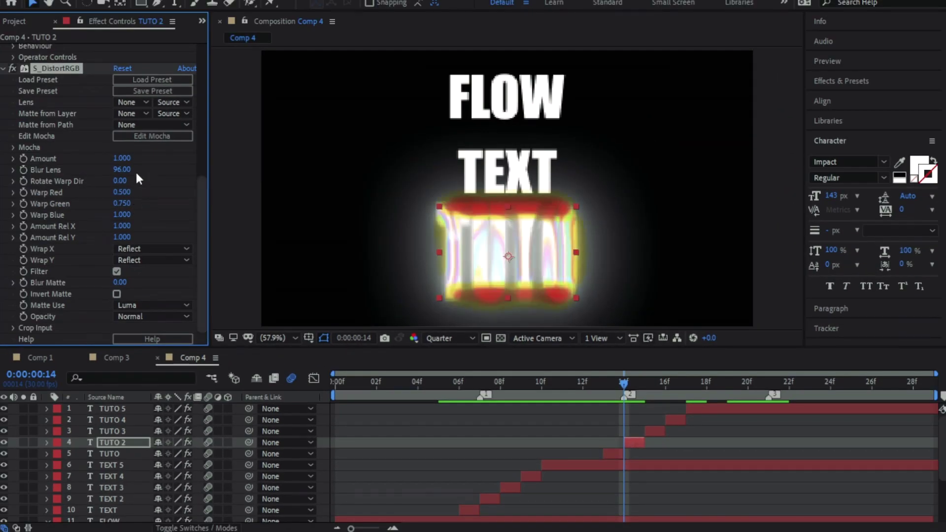
left_click_drag(123, 158, 142, 170)
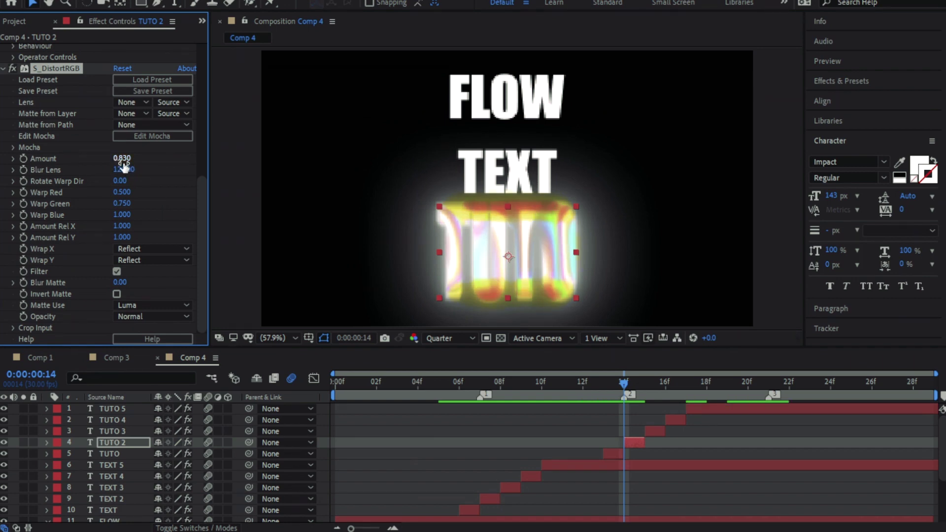
left_click(619, 385)
At frame 15, apply the Tint effect to the TUTO 3 piece
left_click_drag(613, 386, 642, 380)
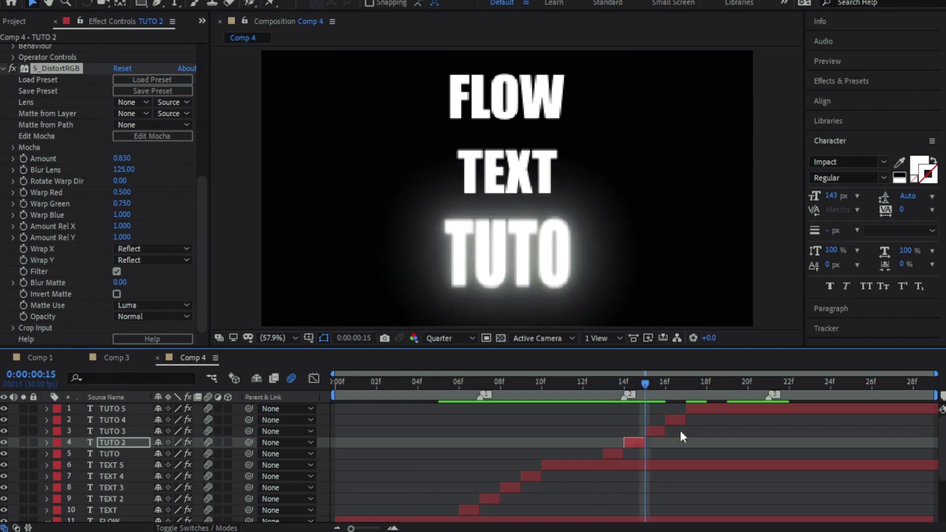
left_click(651, 430)
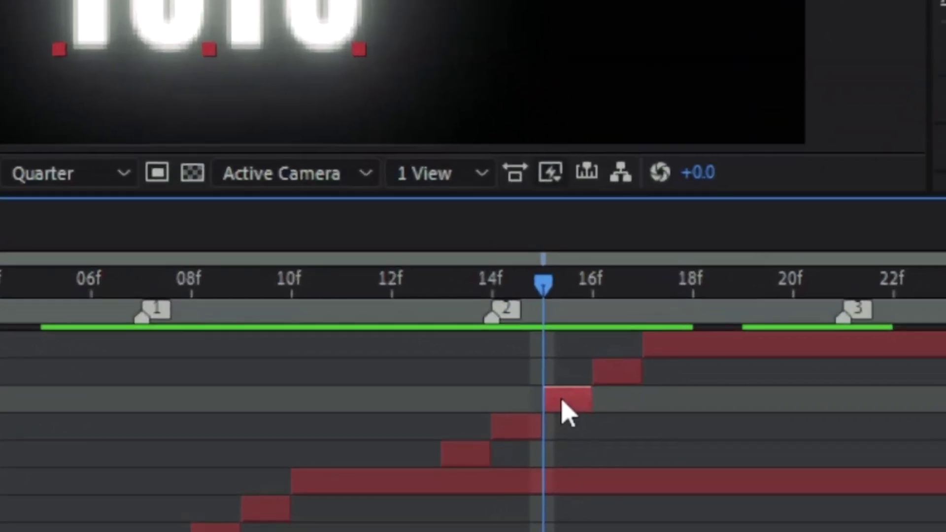
key("ctrl+space")
type("t")
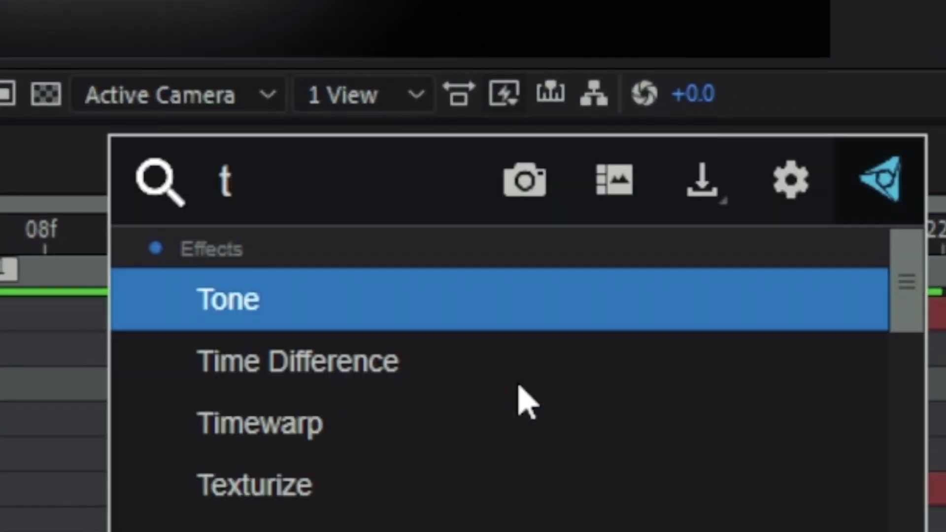
key("BackSpace")
type("f")
key("BackSpace")
type("ti")
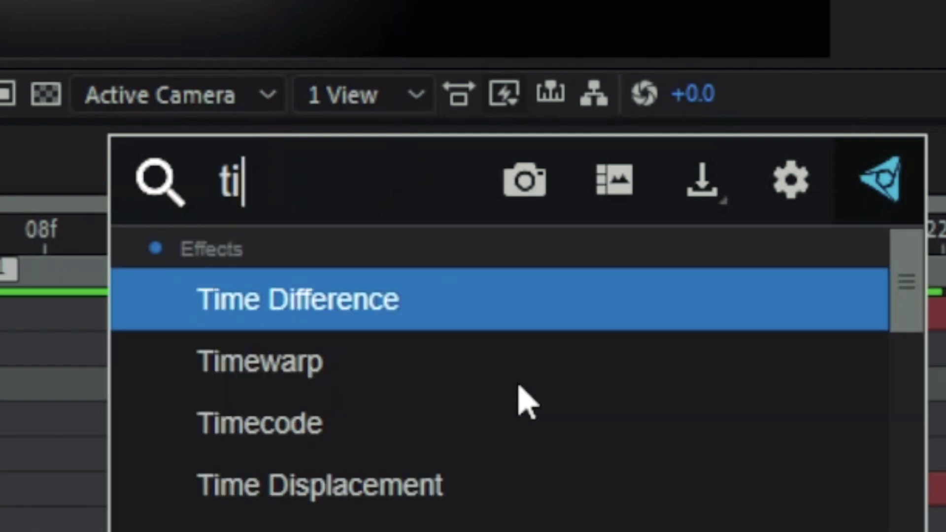
type("nt")
key("Return")
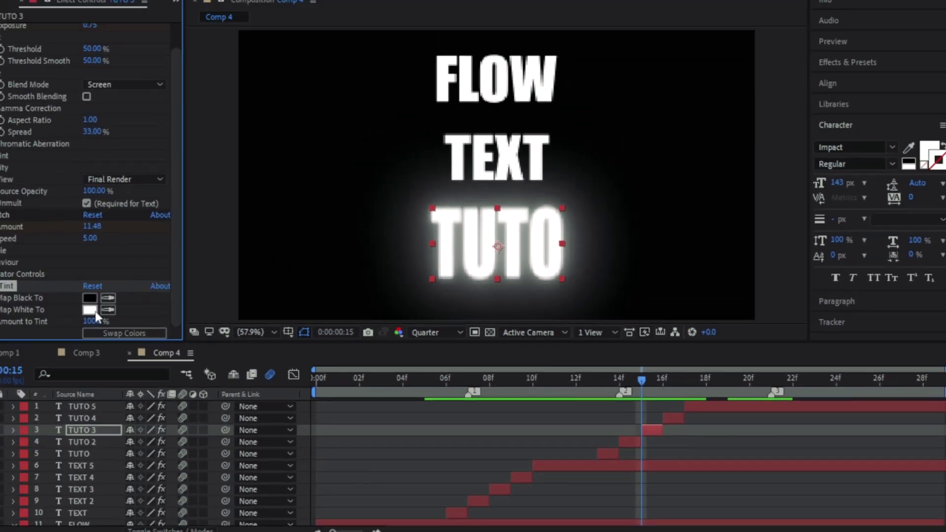
Set the TUTO 3 Tint effect's Map White To color to a muted cyan
left_click(89, 309)
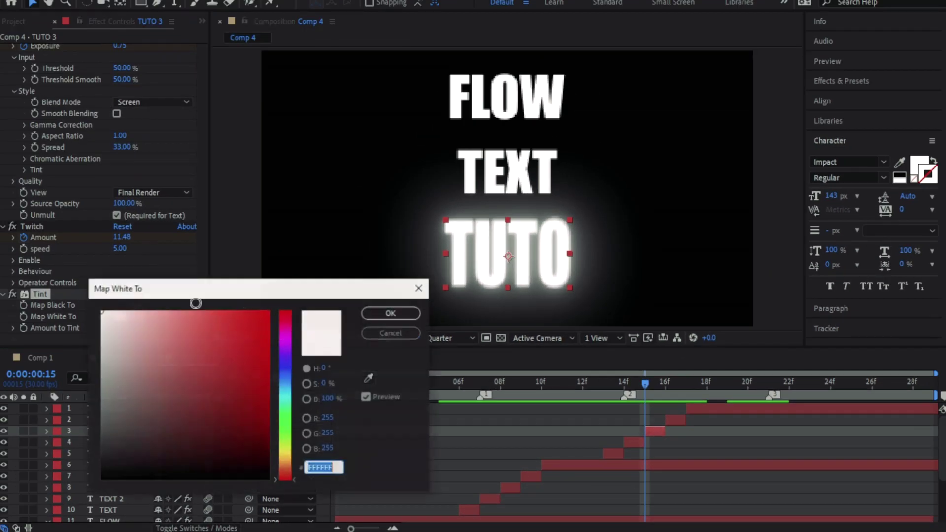
left_click_drag(265, 379, 265, 388)
mouse_move(220, 355)
left_mouse_down()
mouse_move(191, 298)
mouse_move(220, 312)
mouse_move(223, 340)
left_mouse_up()
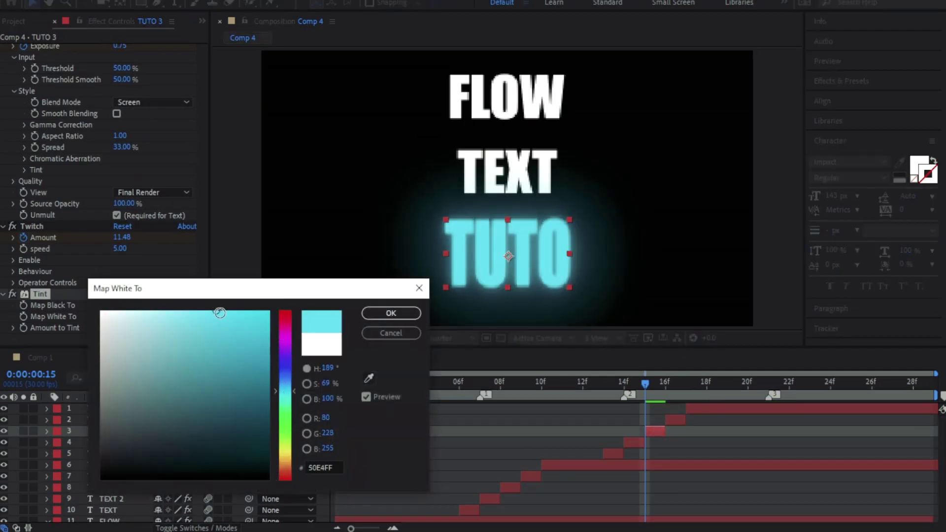
left_click(371, 315)
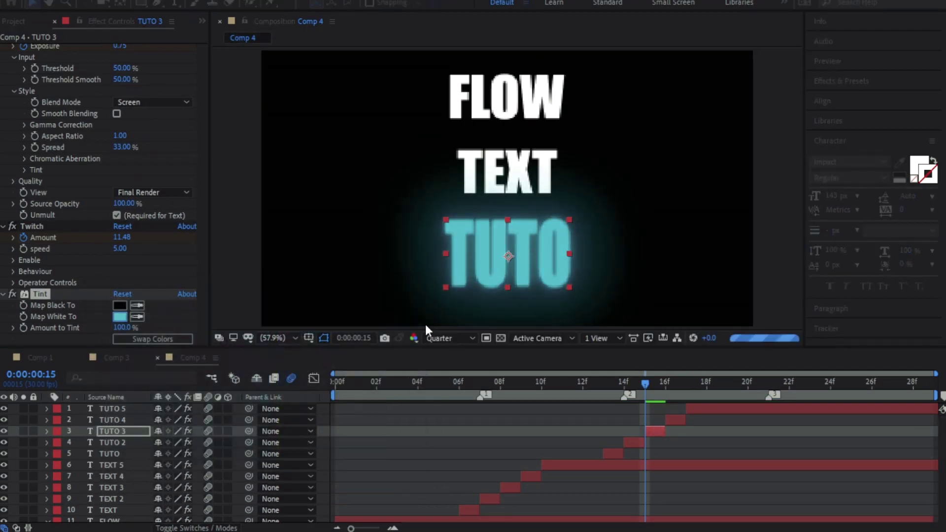
left_click(643, 418)
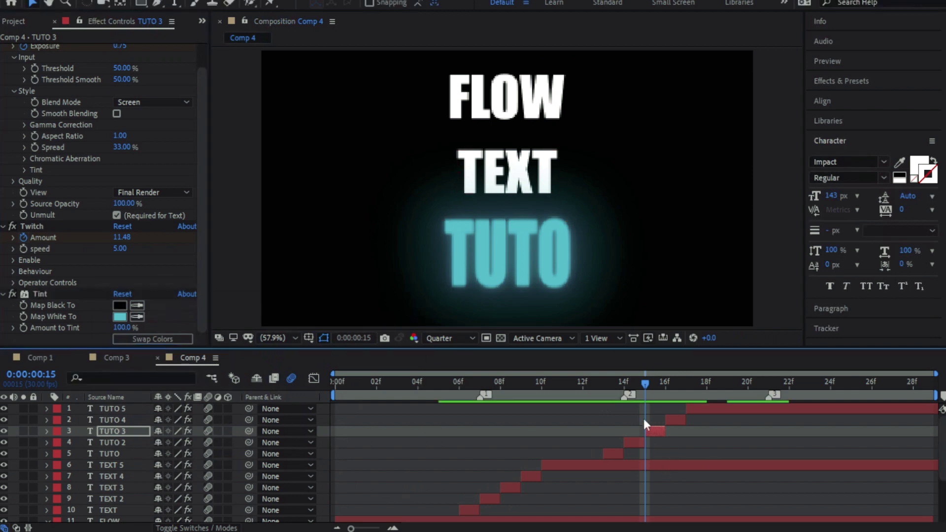
At frame 16, apply Find Edges to the TUTO 4 piece and turn on Invert
left_click(663, 385)
left_click(673, 418)
key("ctrl+space")
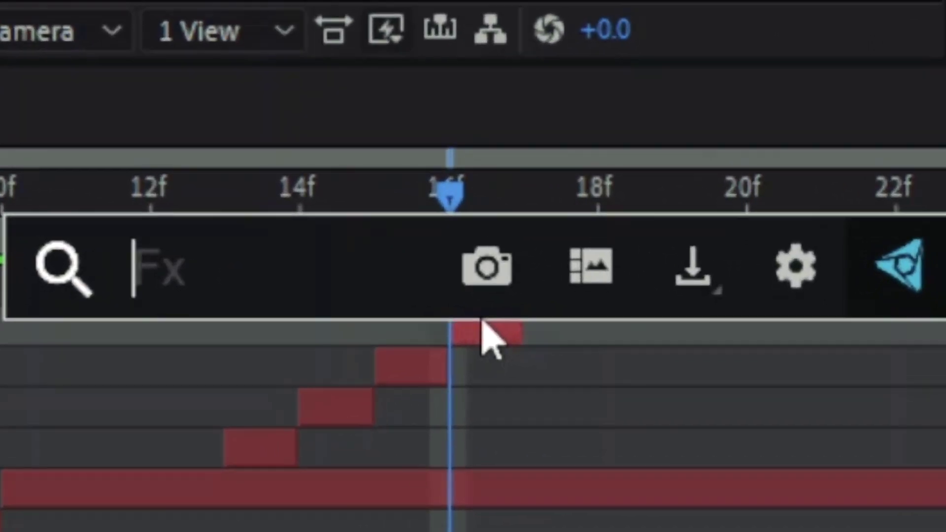
type("find")
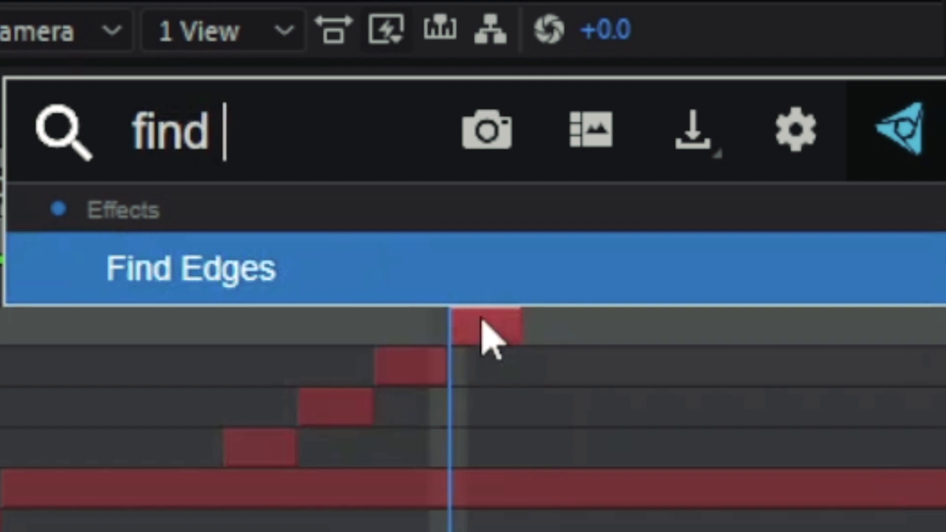
key("Return")
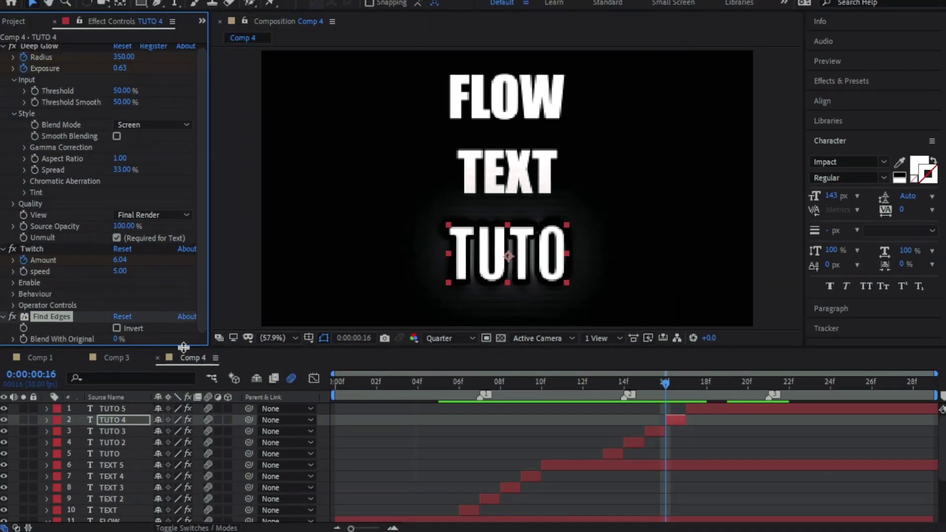
left_click(117, 329)
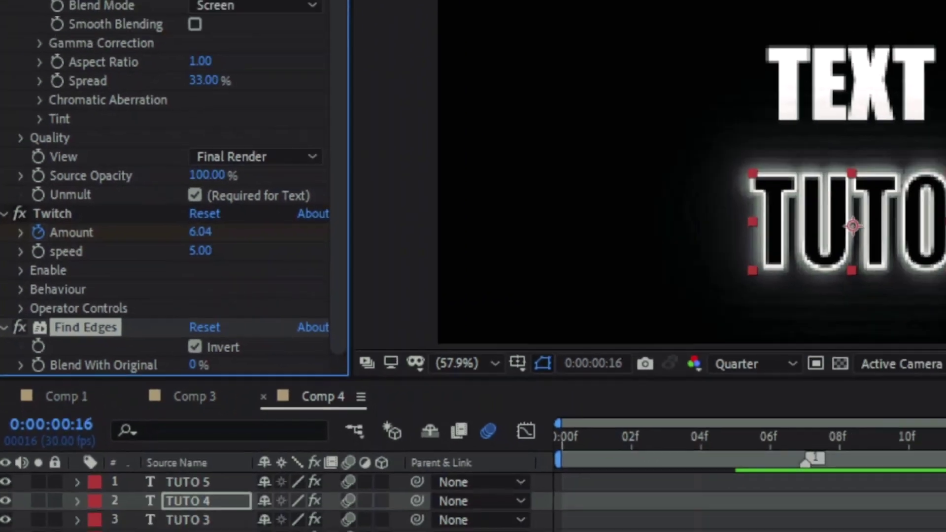
Play the composition from its first frame to review the full FLOW, TEXT and TUTO animation
left_click(687, 385)
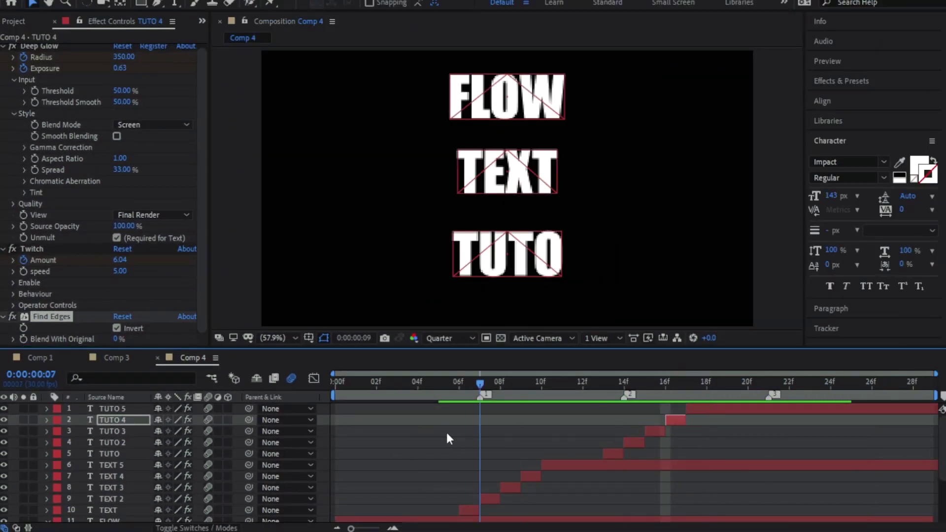
key("Home")
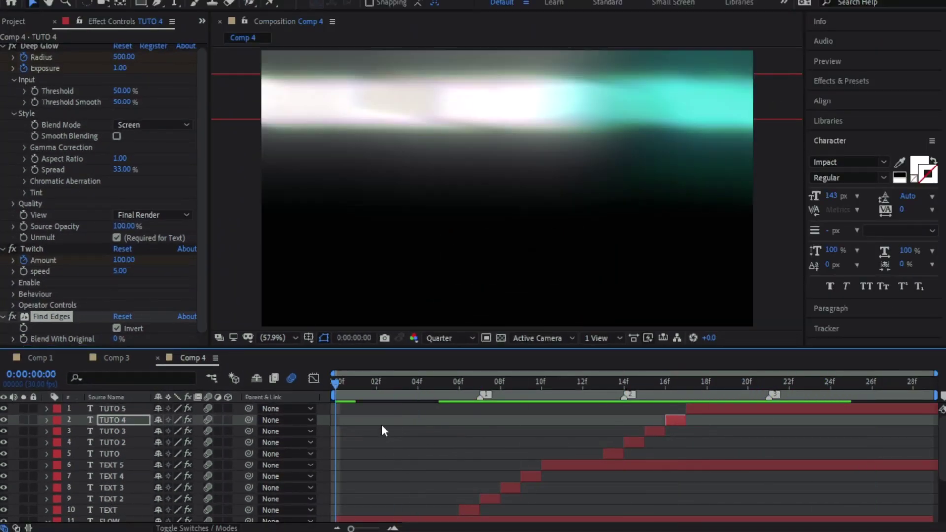
key("space")
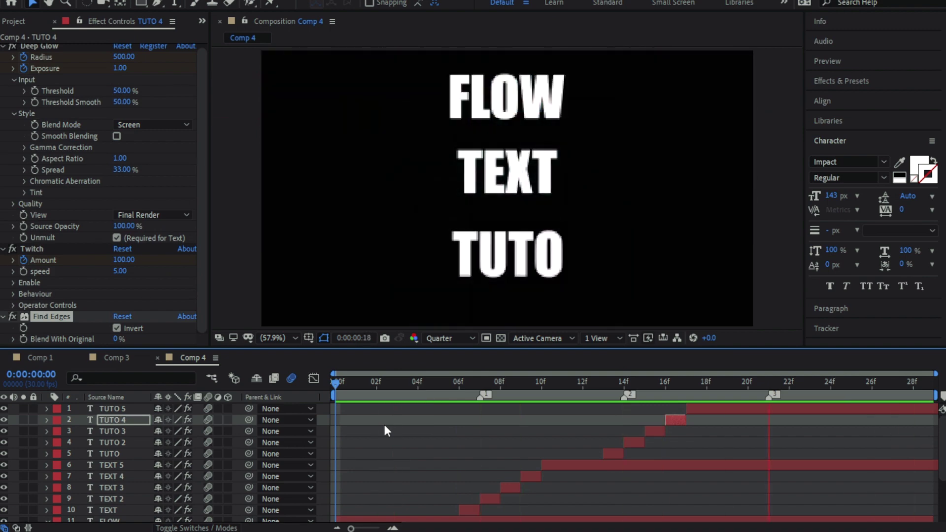